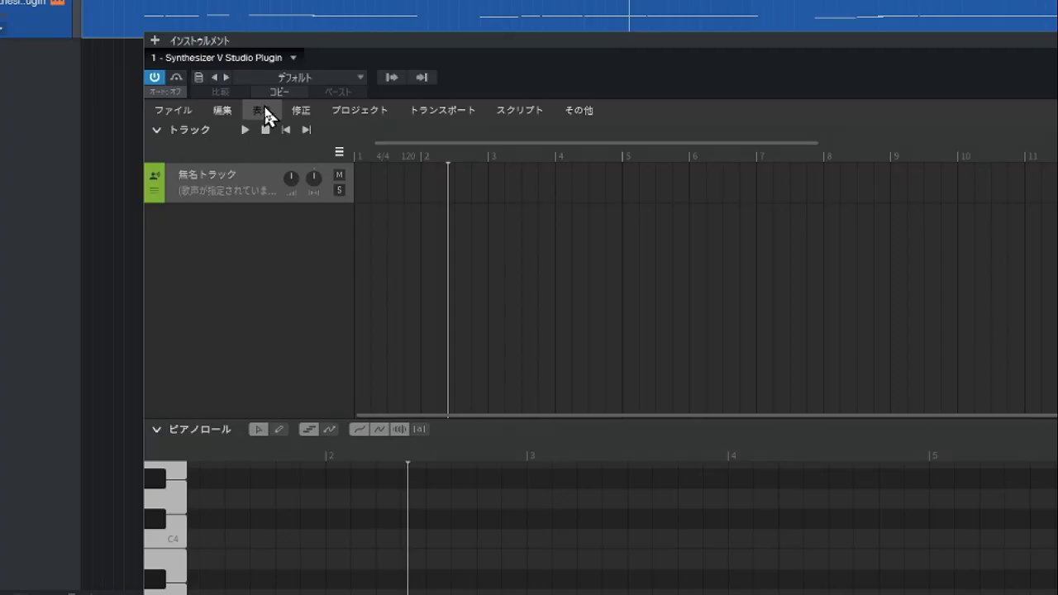
# Set the track quantize to eighth notes (8分音符).
pyautogui.click(263, 112)
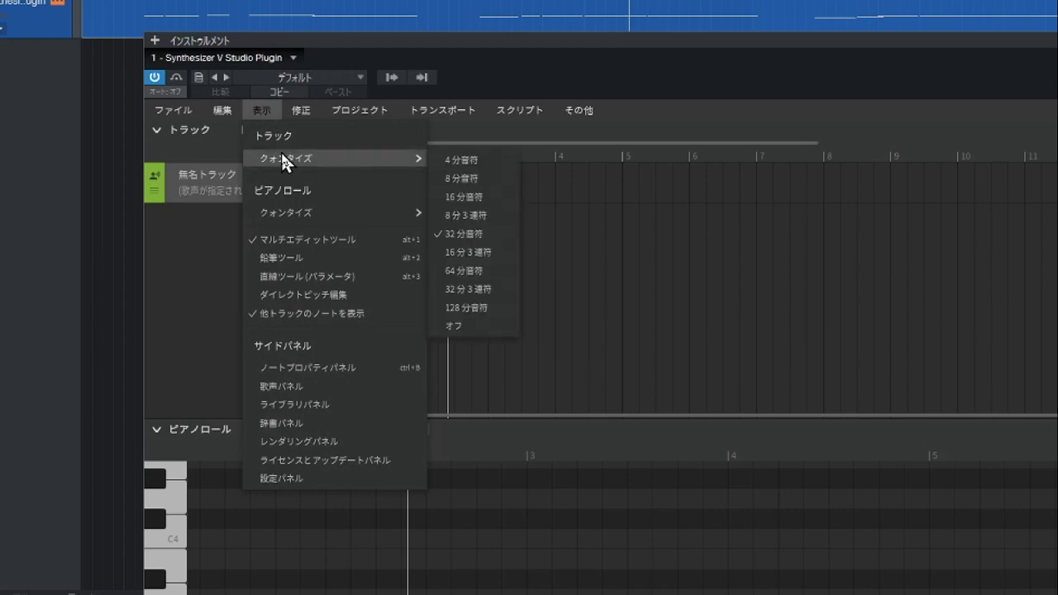
pyautogui.moveTo(422, 159)
pyautogui.click(468, 179)
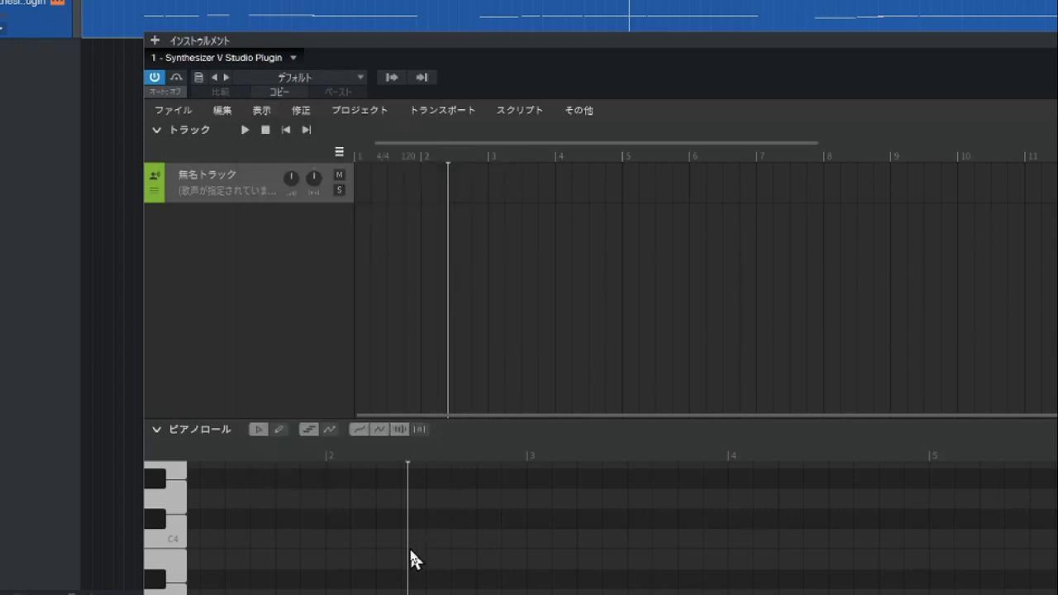
# Set the piano roll quantize to 32nd notes (32分音符).
pyautogui.click(263, 110)
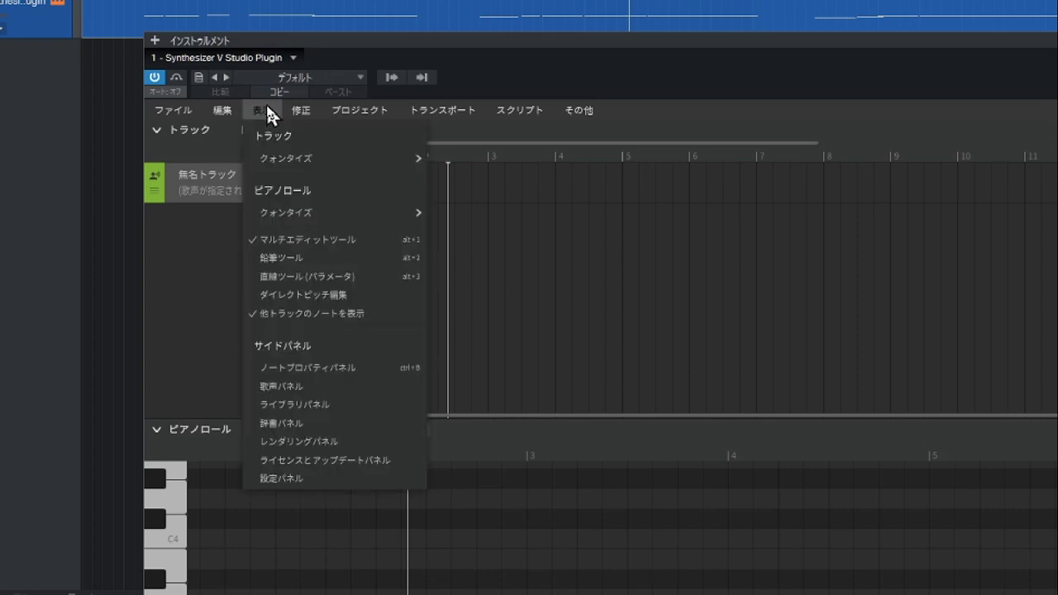
pyautogui.moveTo(311, 210)
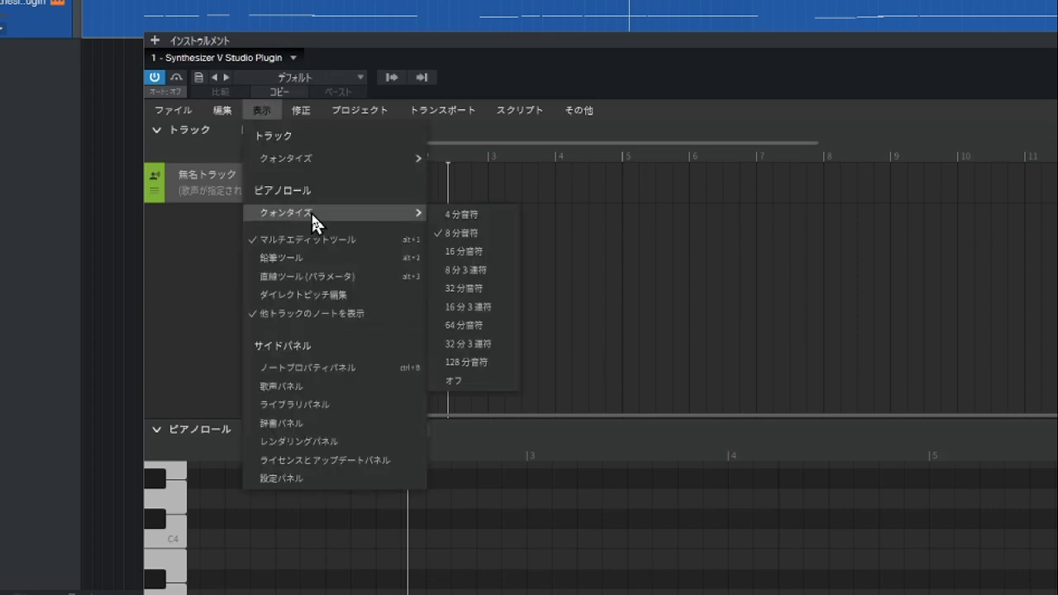
pyautogui.click(475, 293)
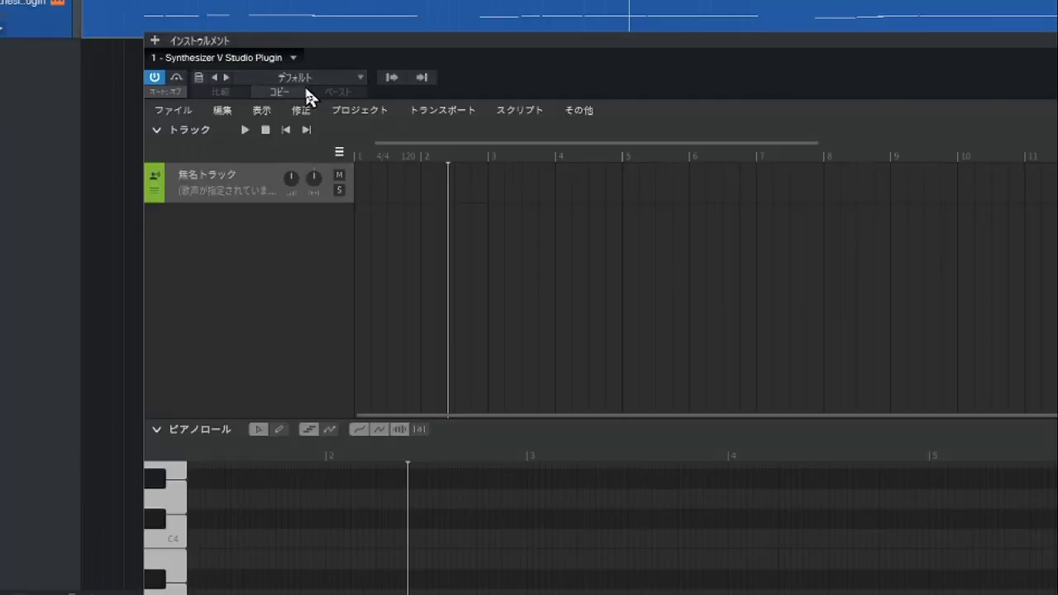
# Return the piano roll quantize to eighth notes (8分音符).
pyautogui.click(269, 114)
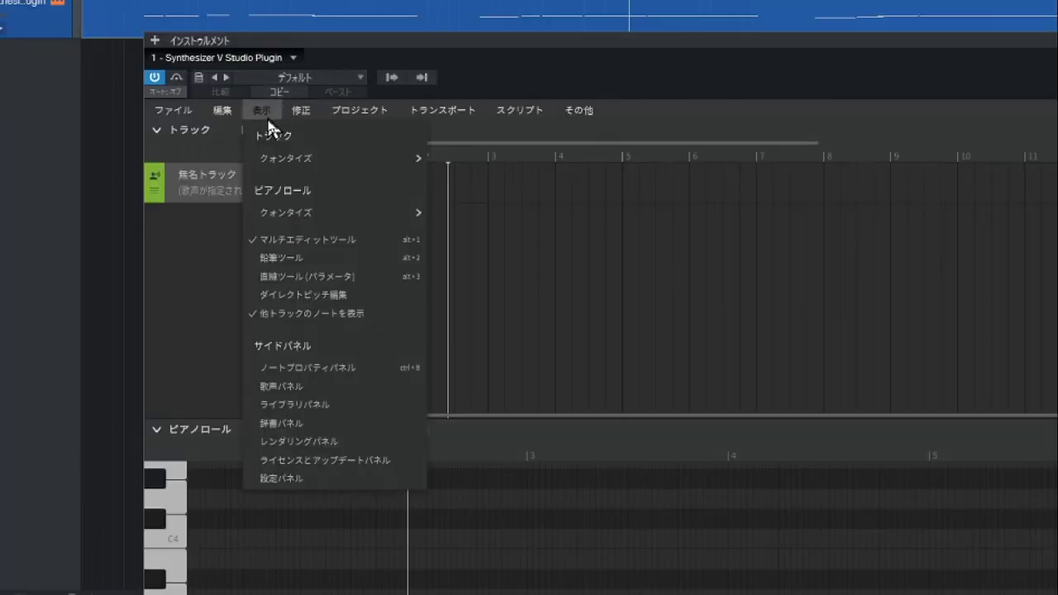
pyautogui.moveTo(291, 216)
pyautogui.click(470, 235)
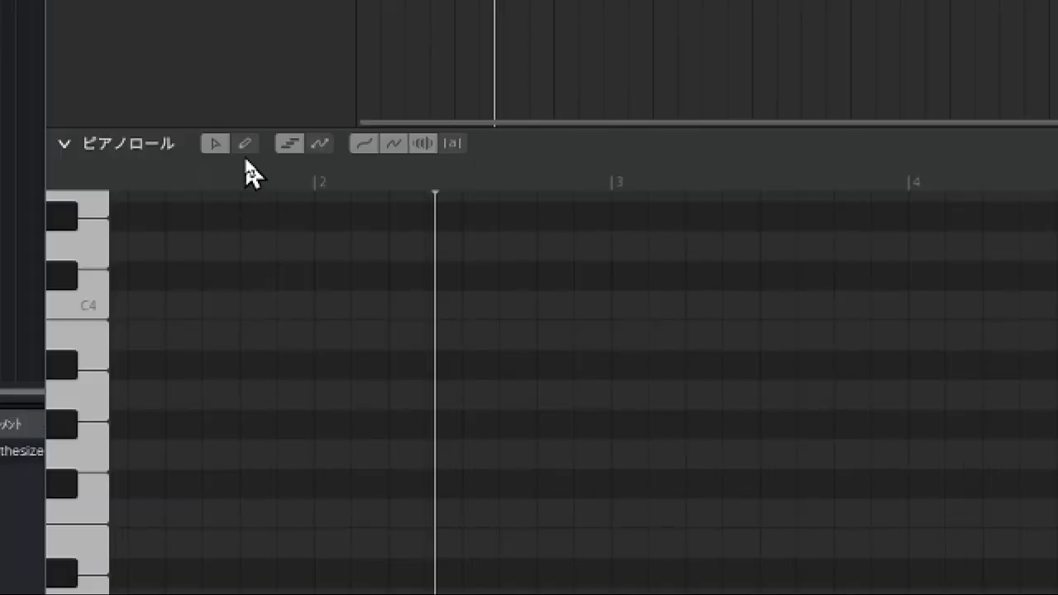
# With the pencil tool, draw bar 1 of the melody: quarter notes C3 and D3, followed by a half note E3.
pyautogui.click(247, 146)
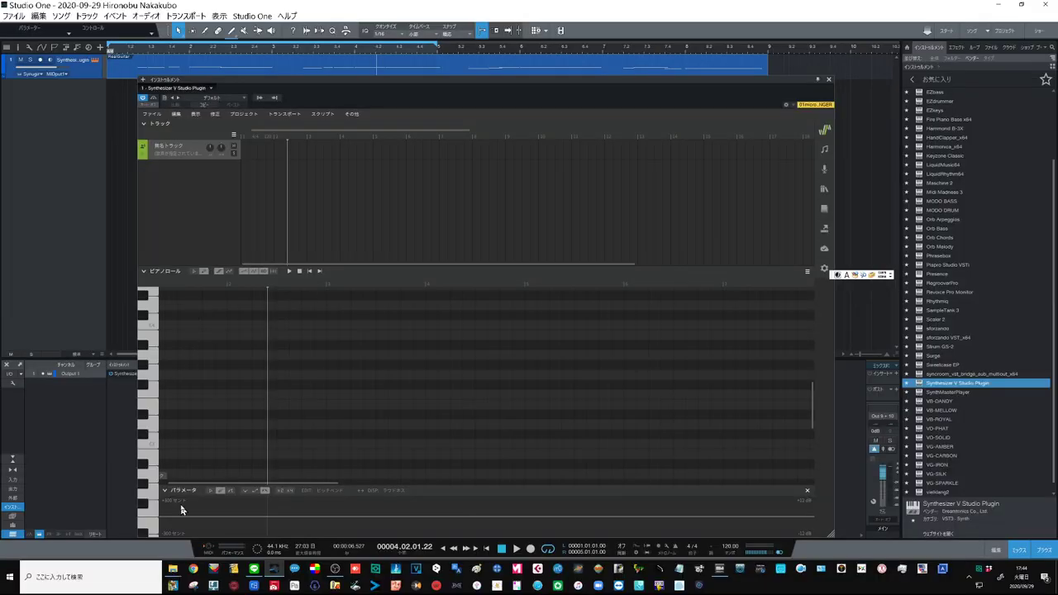
pyautogui.click(157, 440)
pyautogui.click(164, 439)
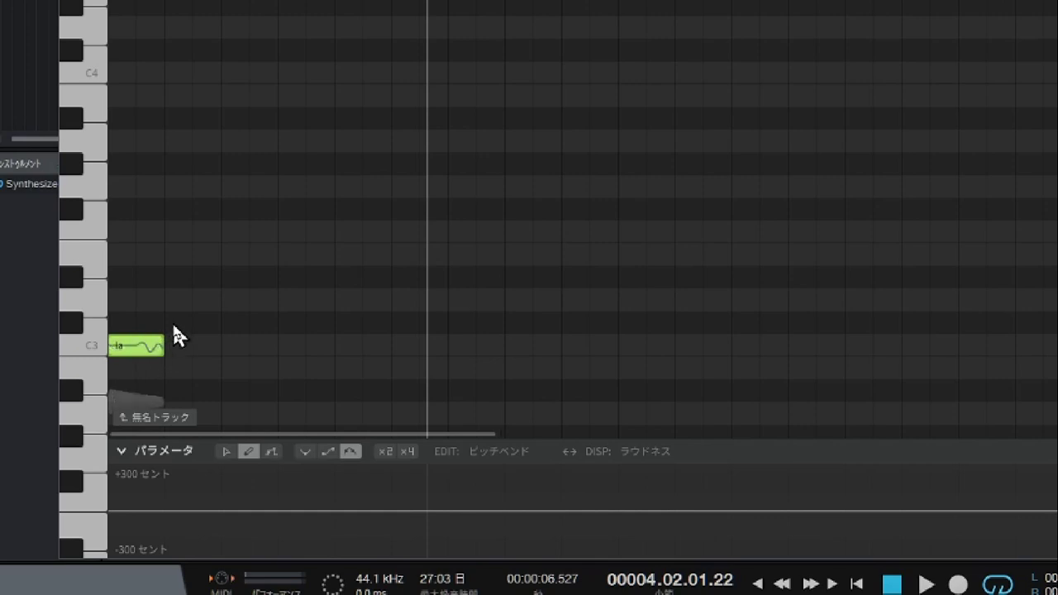
pyautogui.click(175, 303)
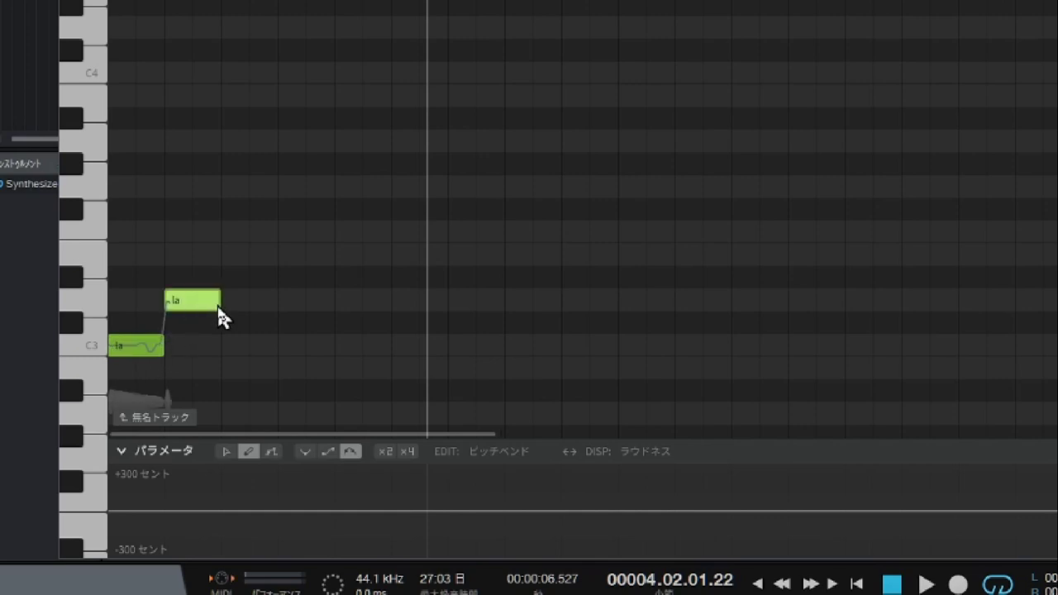
pyautogui.click(229, 255)
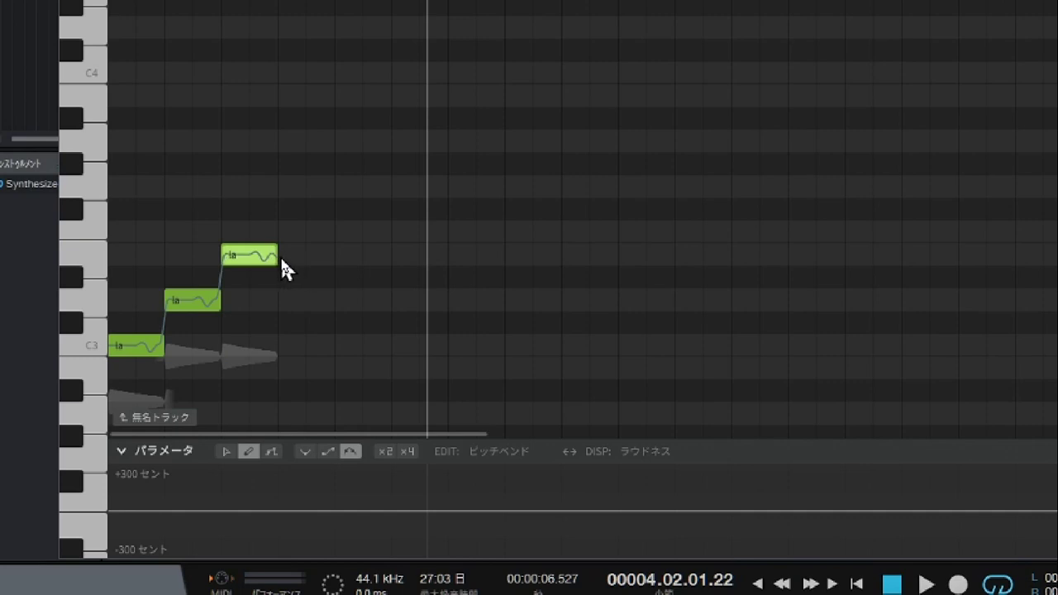
pyautogui.moveTo(319, 259); pyautogui.dragTo(329, 258)
# Draw the same phrase in bar 2: quarter notes C3 and D3 and a half note E3.
pyautogui.click(358, 346)
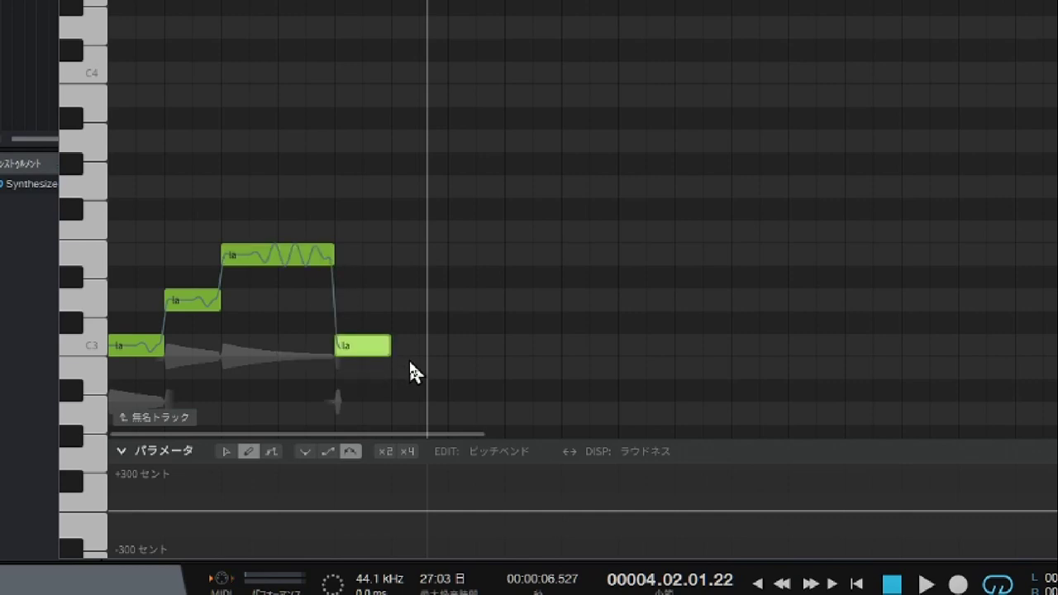
pyautogui.click(397, 301)
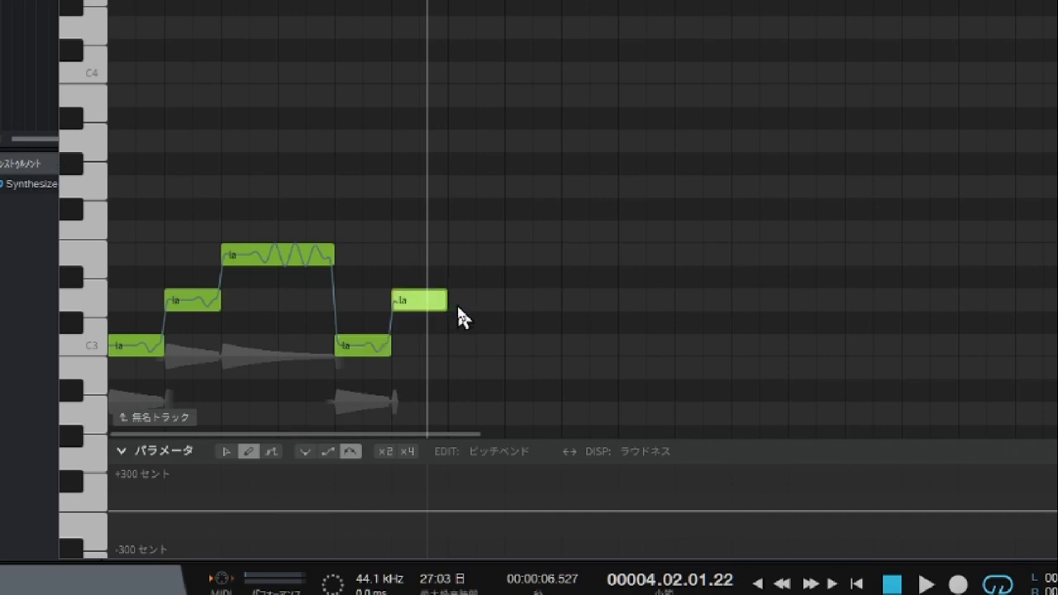
pyautogui.moveTo(454, 255); pyautogui.dragTo(554, 268)
# Fill bar 3 with four descending quarter notes: G3, E3, D3 and C3.
pyautogui.click(612, 185)
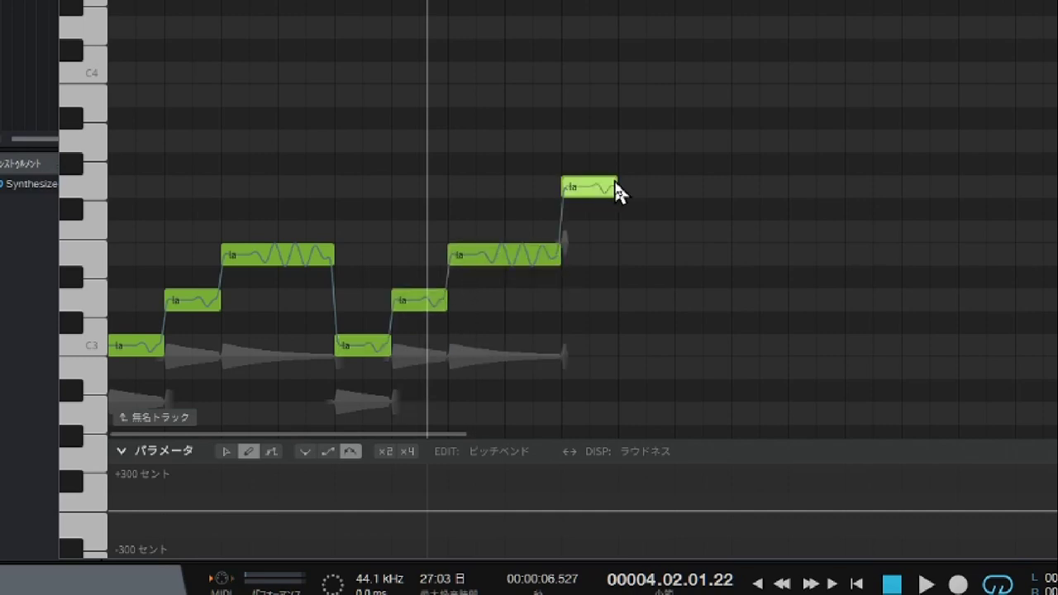
pyautogui.click(622, 260)
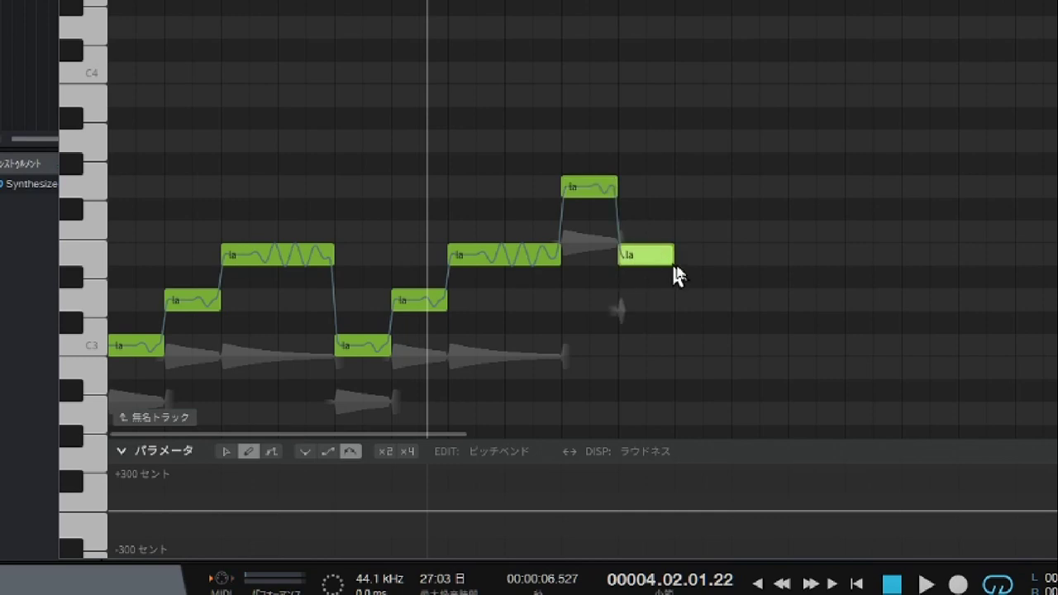
pyautogui.moveTo(678, 303); pyautogui.dragTo(730, 309)
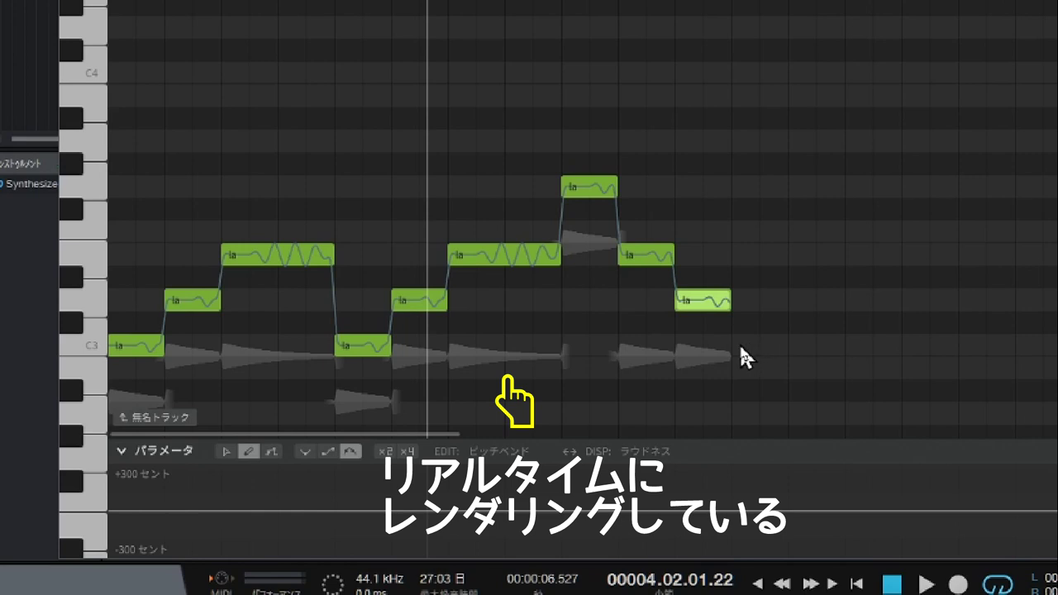
pyautogui.moveTo(735, 347); pyautogui.dragTo(792, 347)
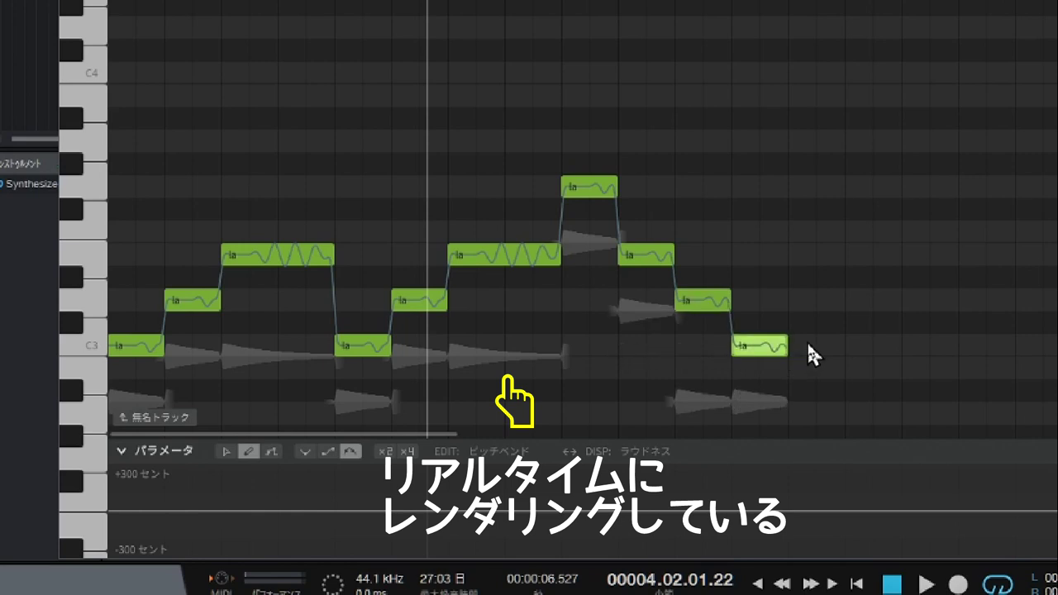
# Complete the melody in bar 4 with quarter notes D3 and E3 and a half note D3.
pyautogui.moveTo(793, 299); pyautogui.dragTo(843, 298)
pyautogui.moveTo(849, 255); pyautogui.dragTo(899, 259)
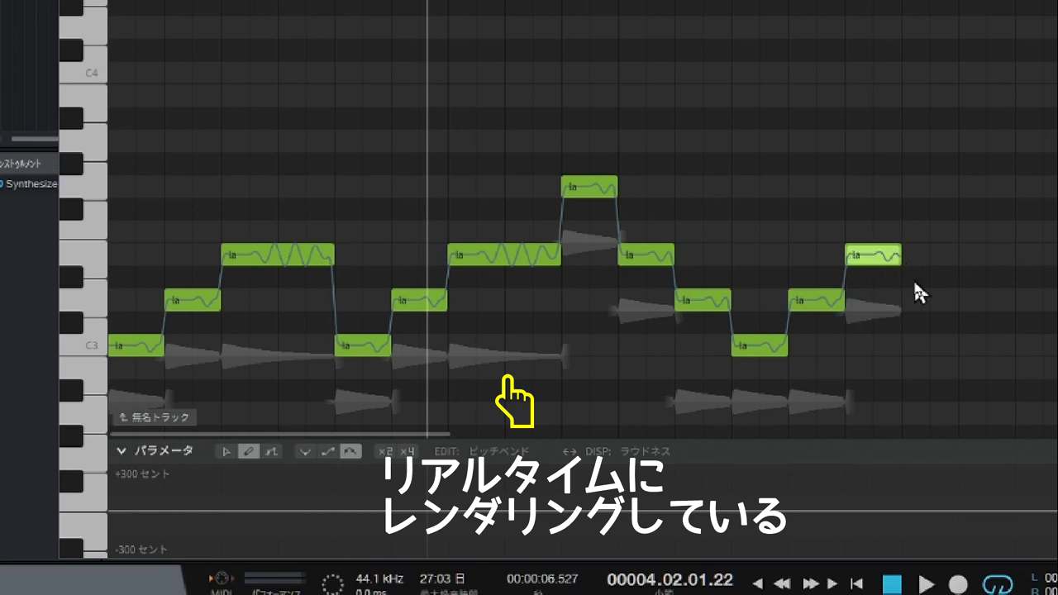
pyautogui.moveTo(918, 295); pyautogui.dragTo(1019, 321)
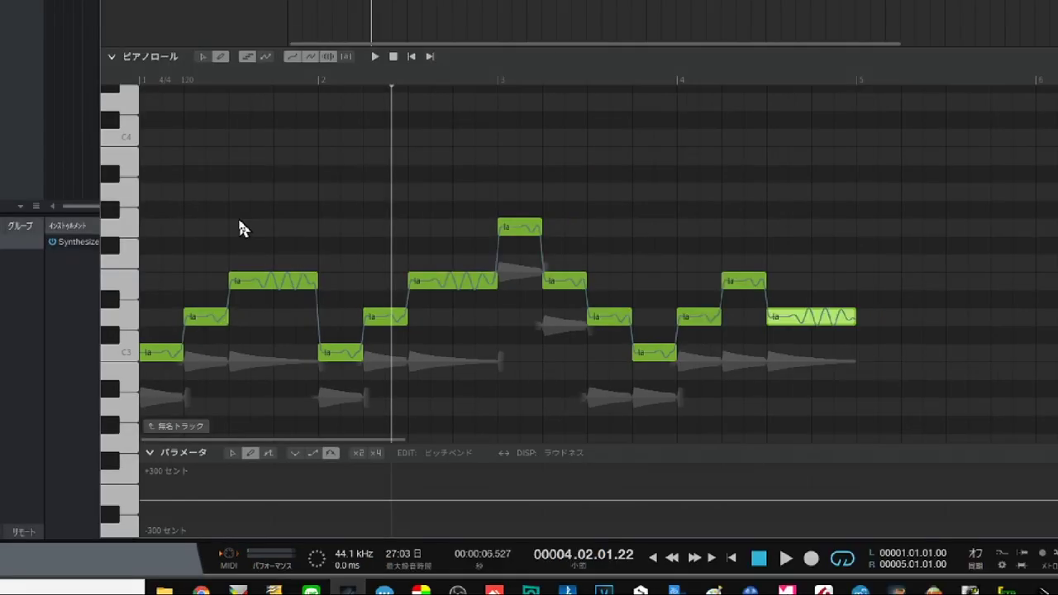
# Examine the drawn melody in the piano roll across its pitch range and at different time scales.
pyautogui.scroll(-2, 248, 220)
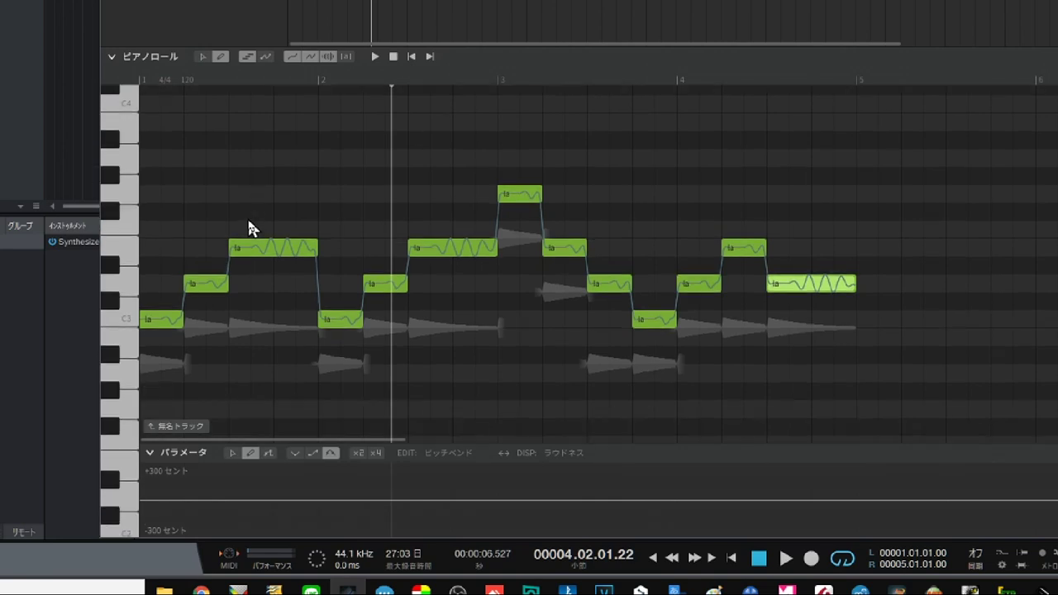
pyautogui.scroll(2, 248, 225)
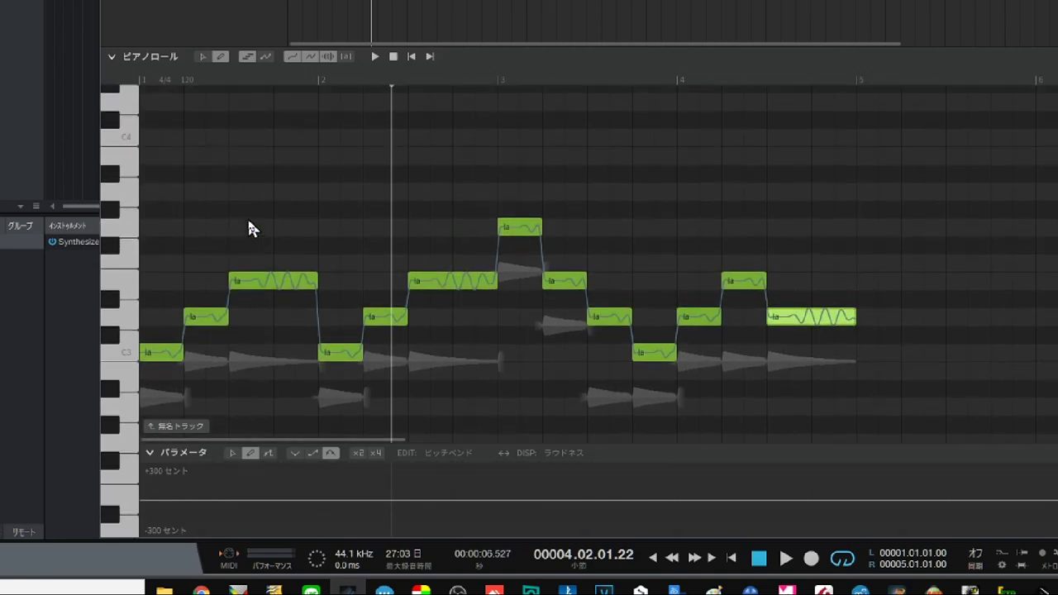
pyautogui.scroll(1, 242, 216)
pyautogui.hscroll(3, 242, 219)
pyautogui.hscroll(-3, 241, 219)
pyautogui.hscroll(2, 242, 219)
pyautogui.hscroll(-2, 241, 219)
pyautogui.scroll(-3, 245, 227)
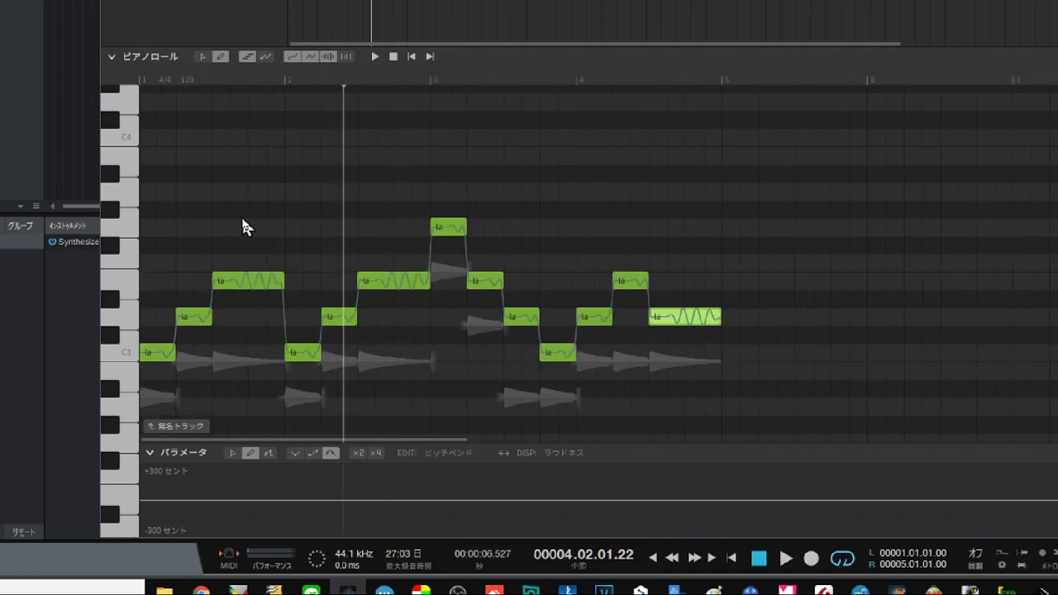
pyautogui.scroll(4, 245, 227)
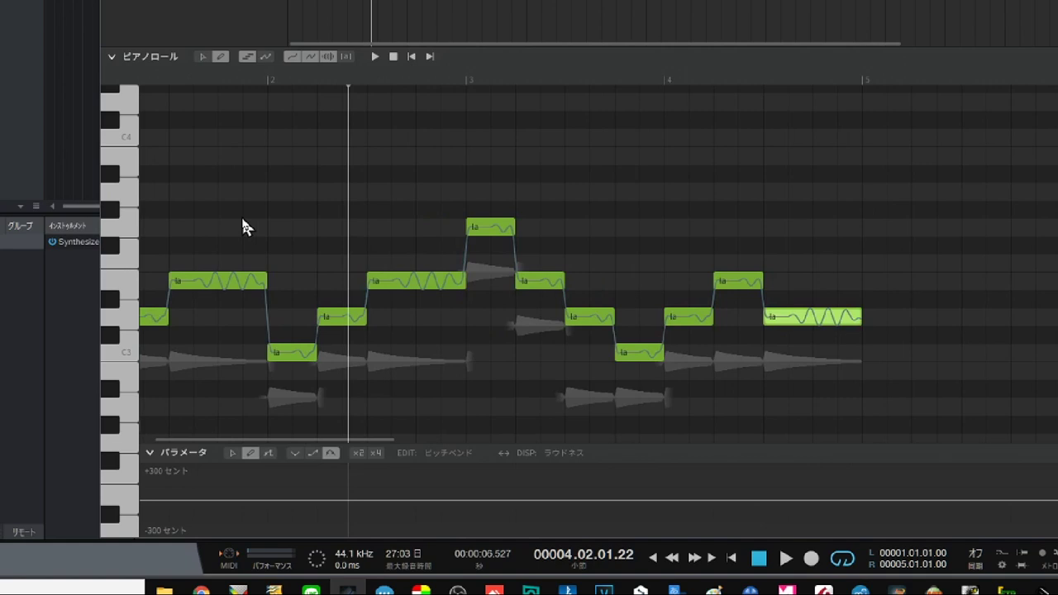
pyautogui.hscroll(-1, 242, 219)
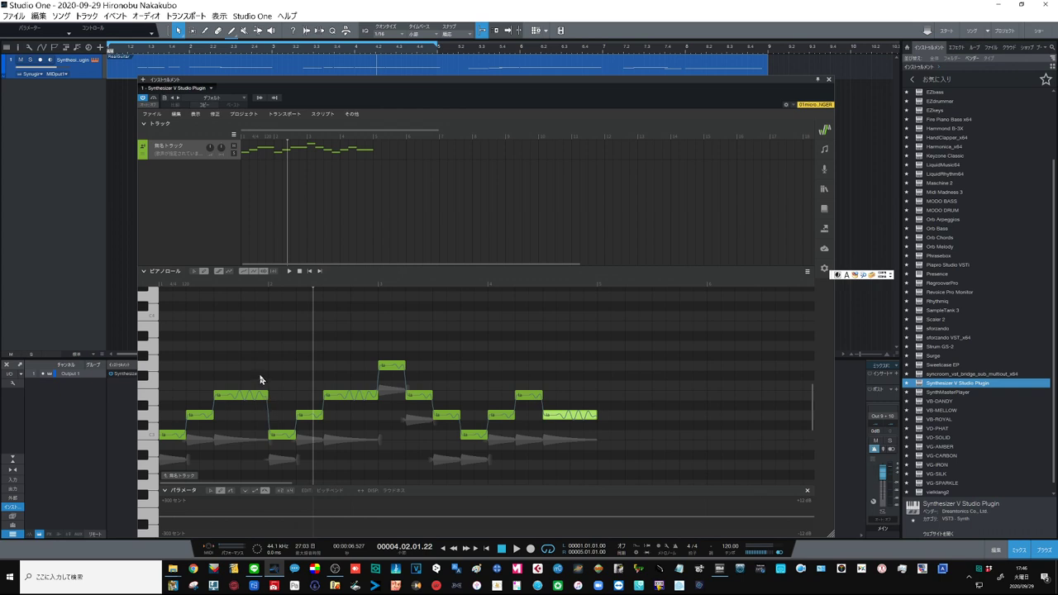
# Change to the selection tool and select all notes of the four-bar melody.
pyautogui.click(250, 385)
pyautogui.click(194, 272)
pyautogui.moveTo(261, 356); pyautogui.dragTo(162, 459)
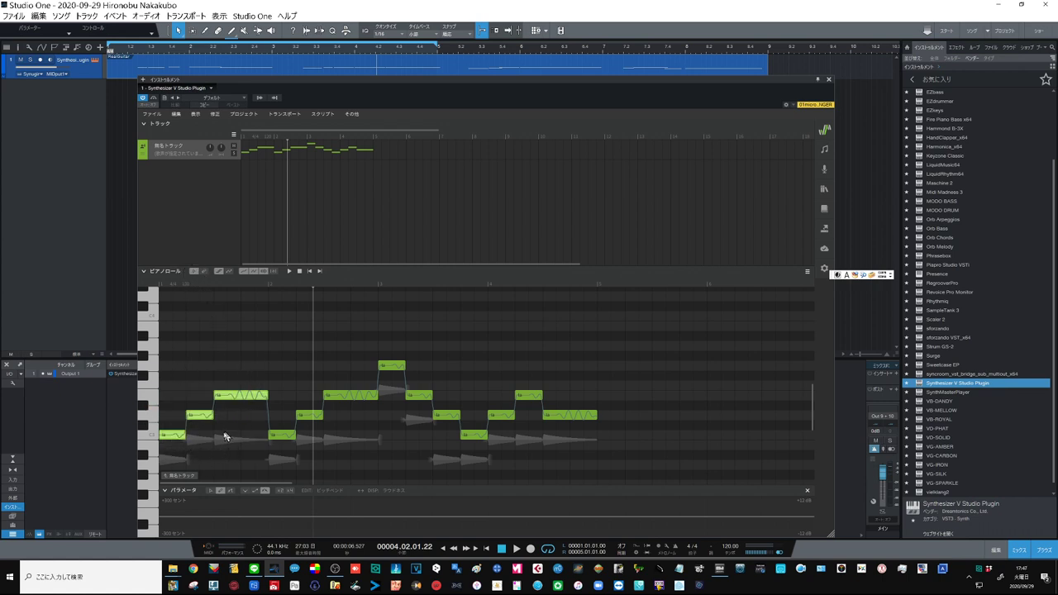
pyautogui.moveTo(598, 331); pyautogui.dragTo(150, 478)
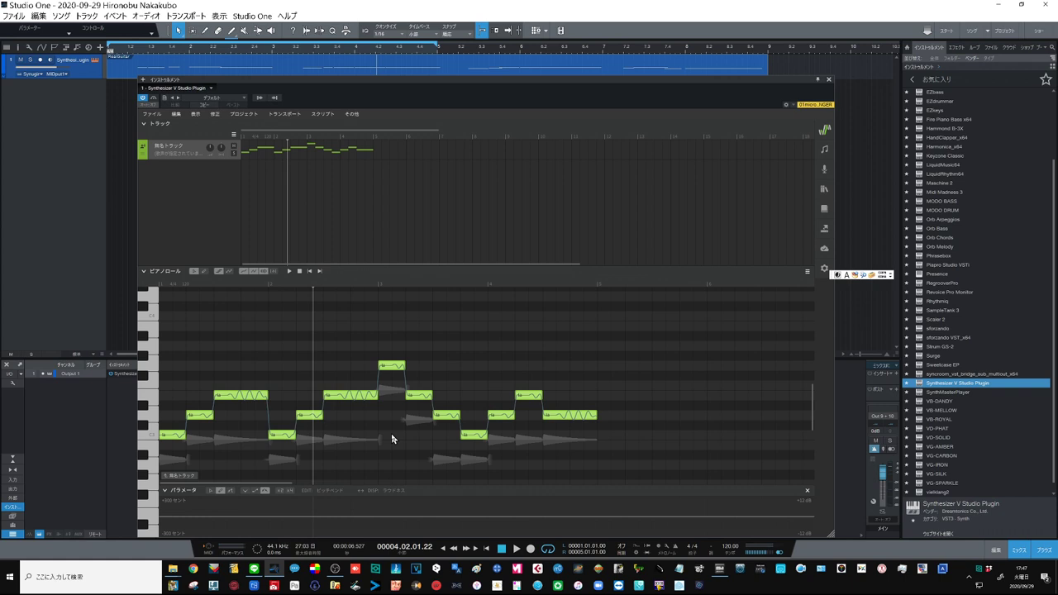
# Switch to Notepad and write the opening lyric さいたさいた in hiragana in the empty document.
pyautogui.click(678, 569)
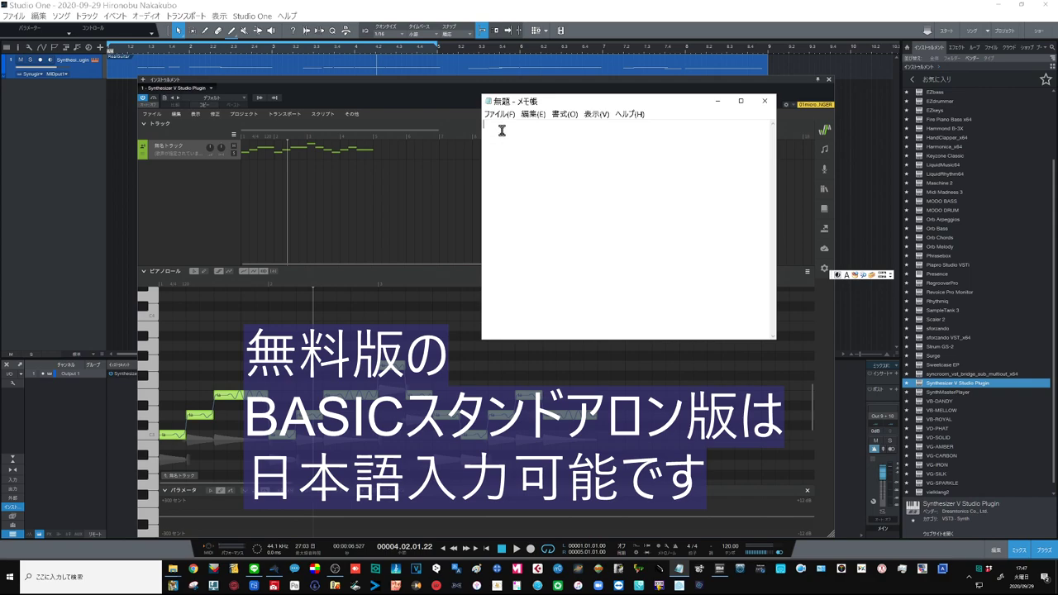
pyautogui.write('s')
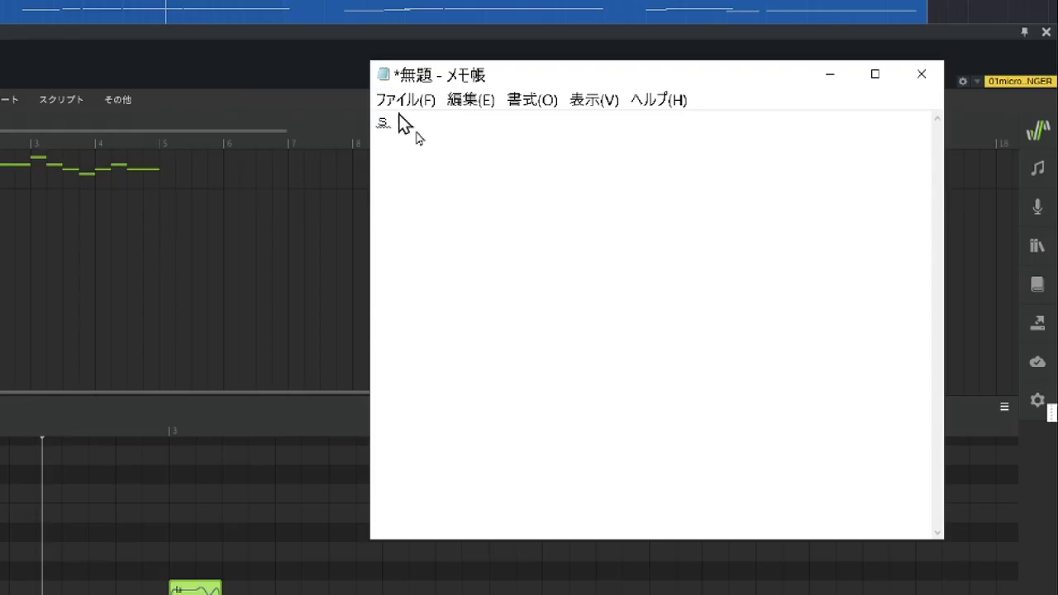
pyautogui.write('aita')
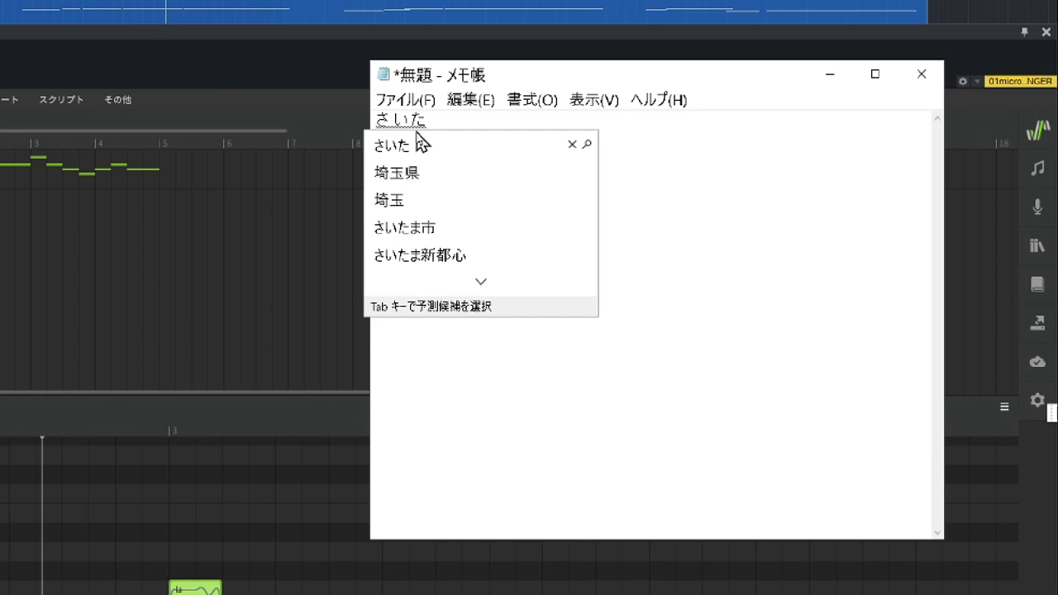
pyautogui.press('Return')
pyautogui.write('saita')
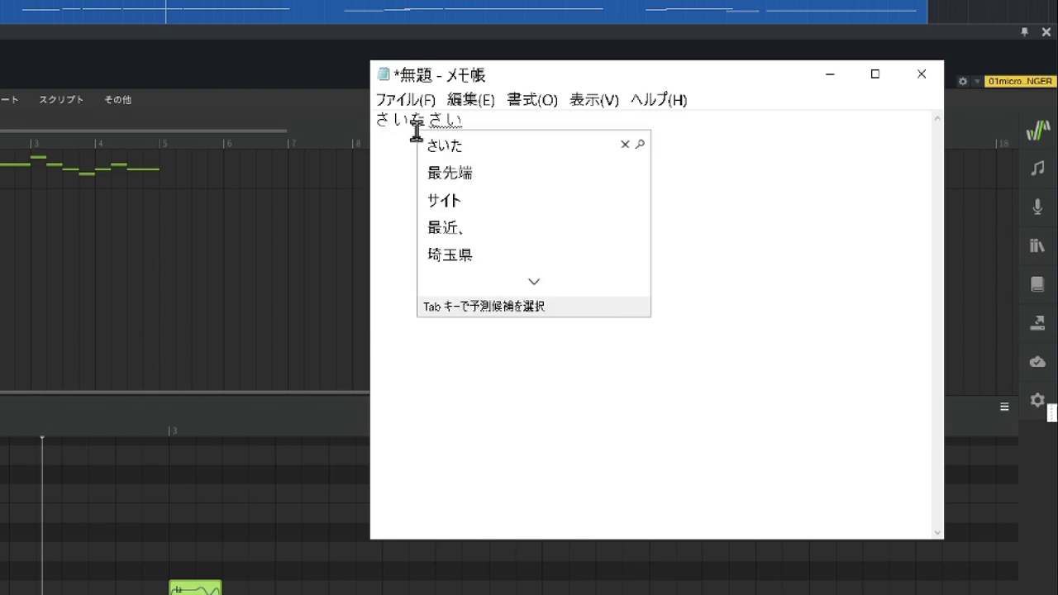
pyautogui.press('Return')
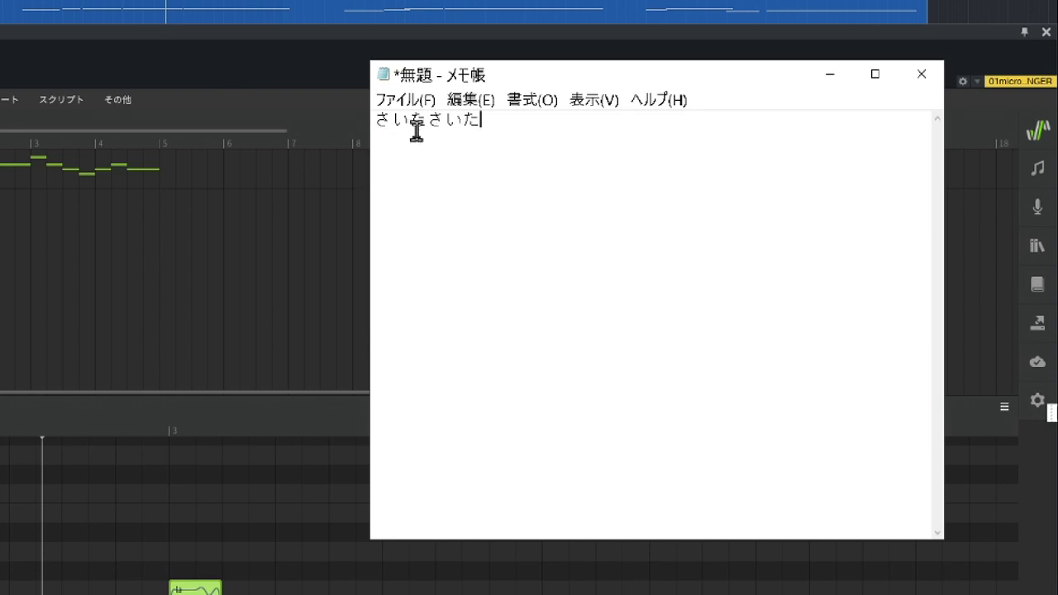
# Continue the lyric line with ちゅーりっぷ in hiragana.
pyautogui.write('chu')
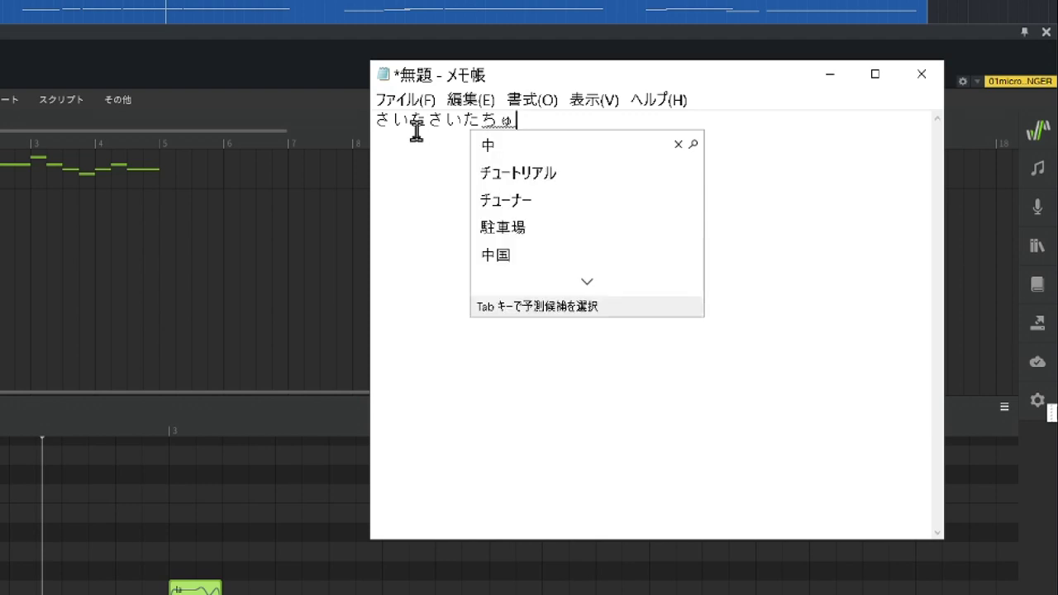
pyautogui.write('-')
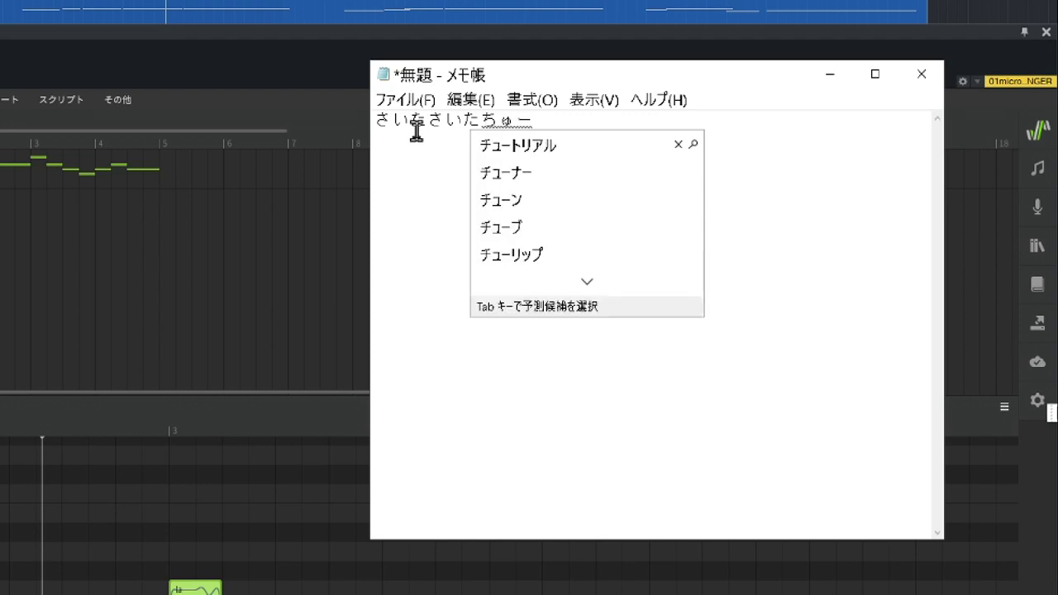
pyautogui.press('Return')
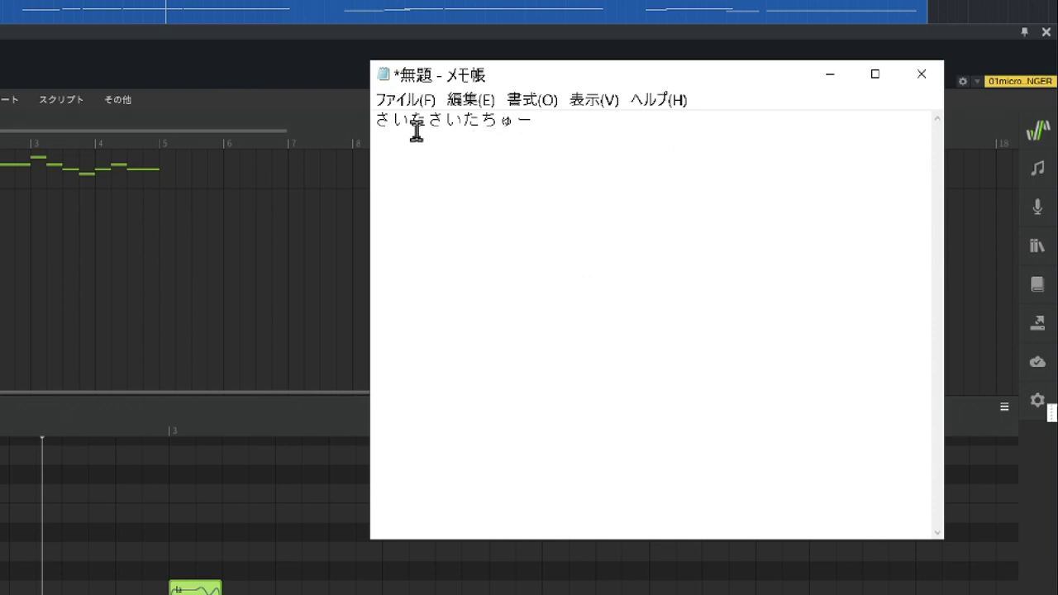
pyautogui.write('ri')
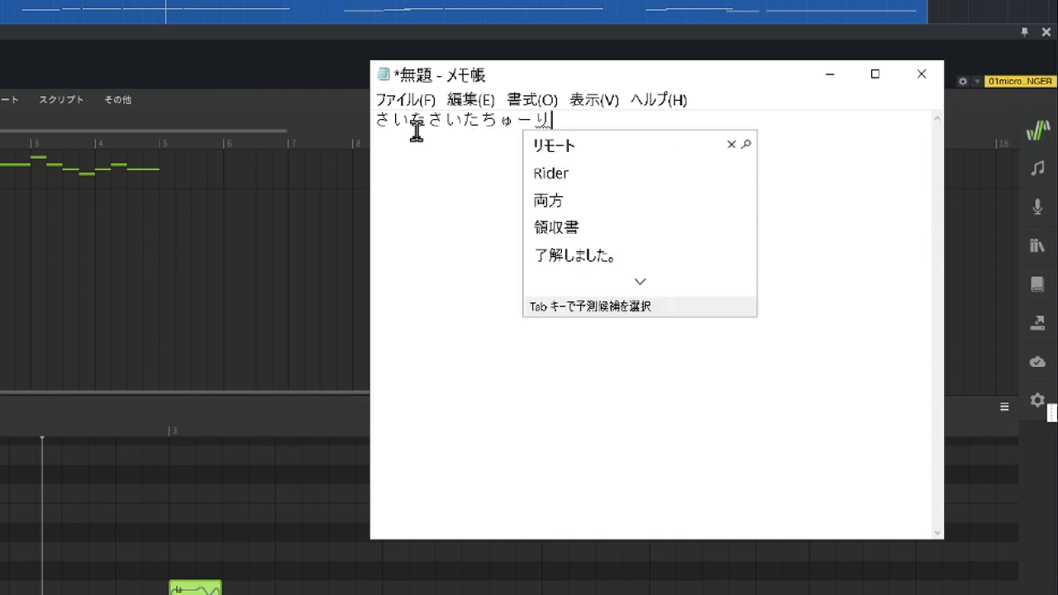
pyautogui.write('xtu')
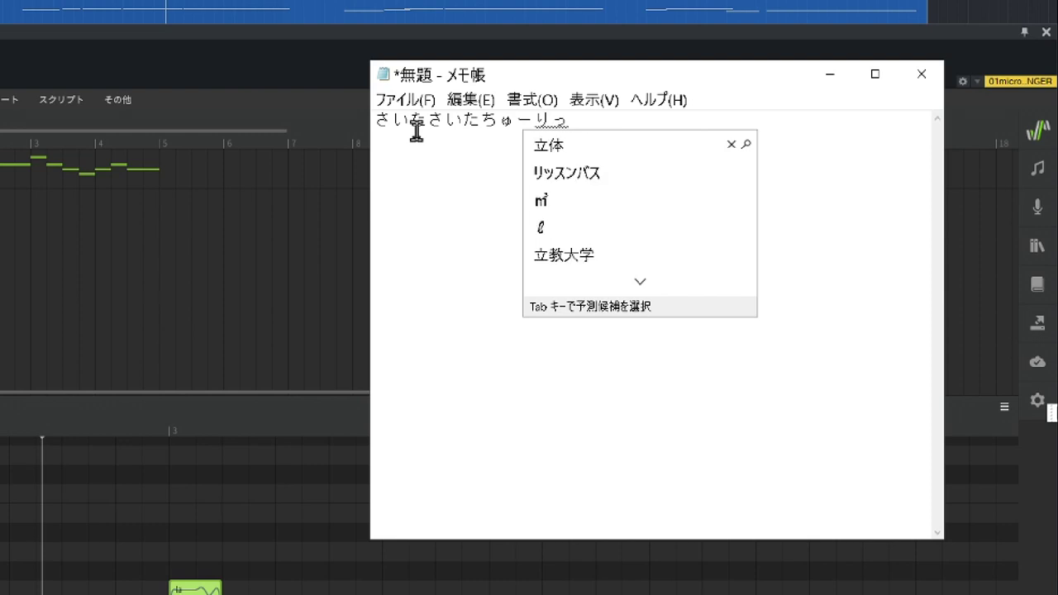
pyautogui.press('Return')
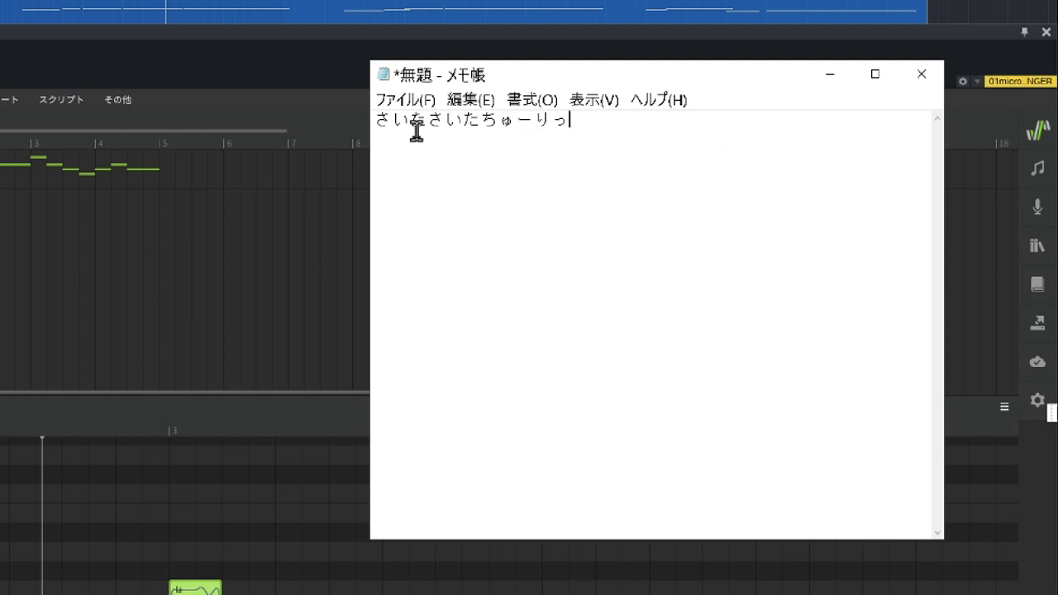
pyautogui.write('pu')
pyautogui.press('Return')
# Complete the lyric line with のはなが in hiragana, correcting the mistyped word.
pyautogui.write('no')
pyautogui.press('Return')
pyautogui.write('janaga')
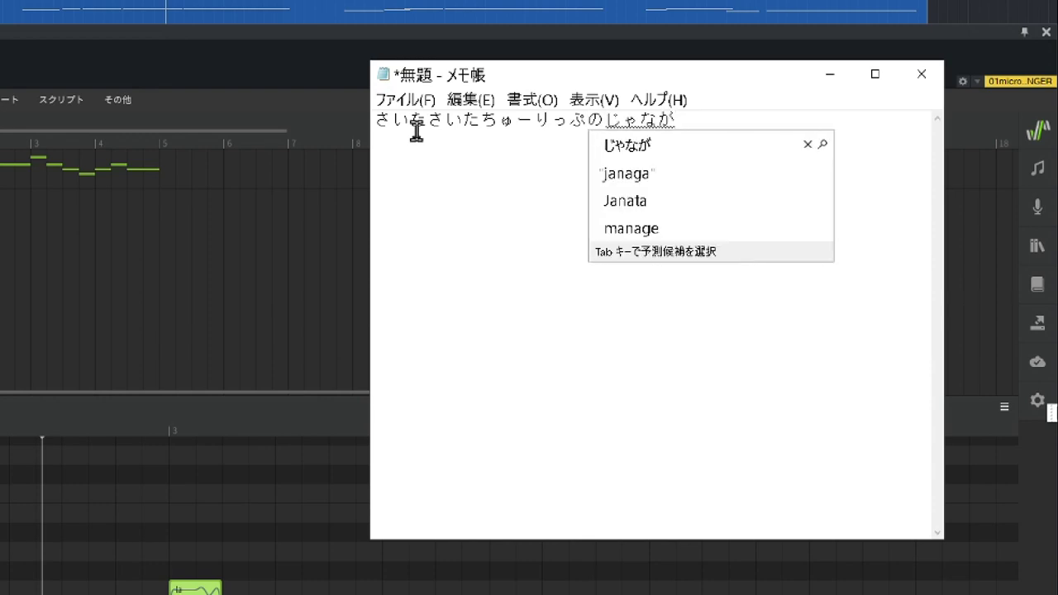
pyautogui.press('BackSpace')
pyautogui.press('BackSpace')
pyautogui.press('BackSpace')
pyautogui.press('BackSpace')
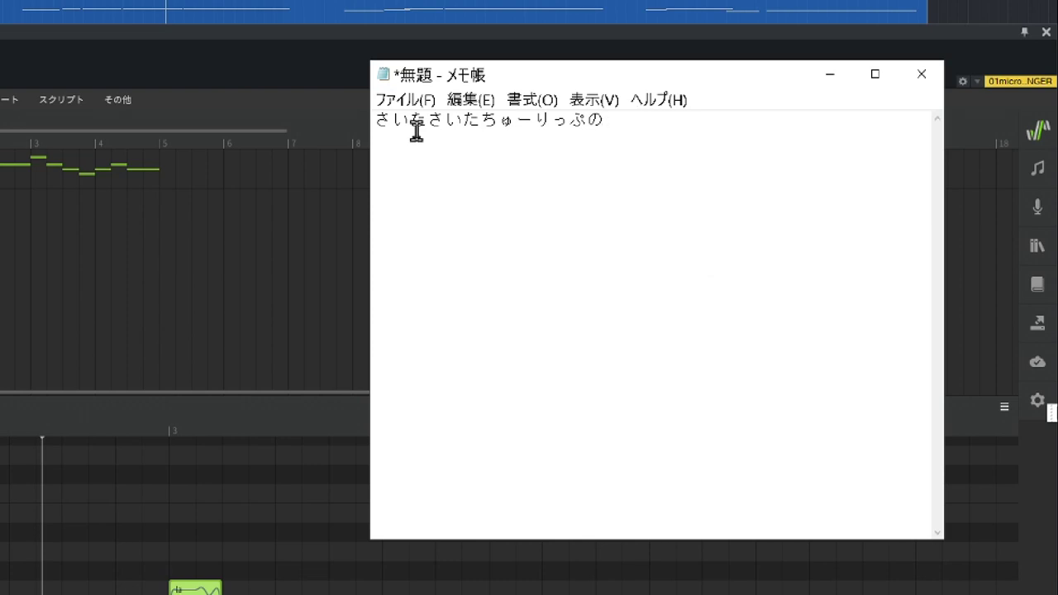
pyautogui.write('hanaga')
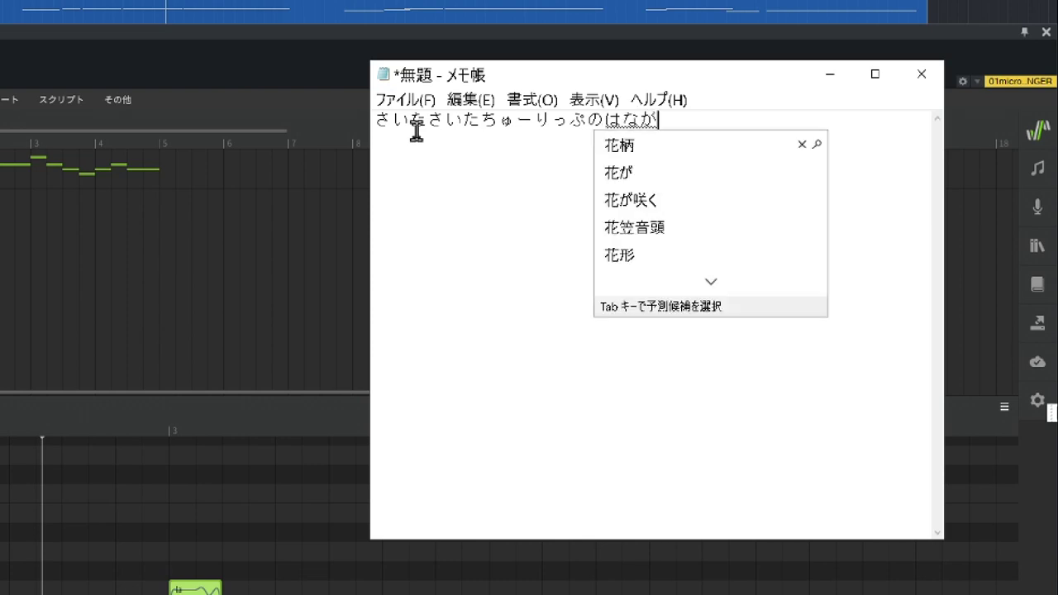
pyautogui.press('Return')
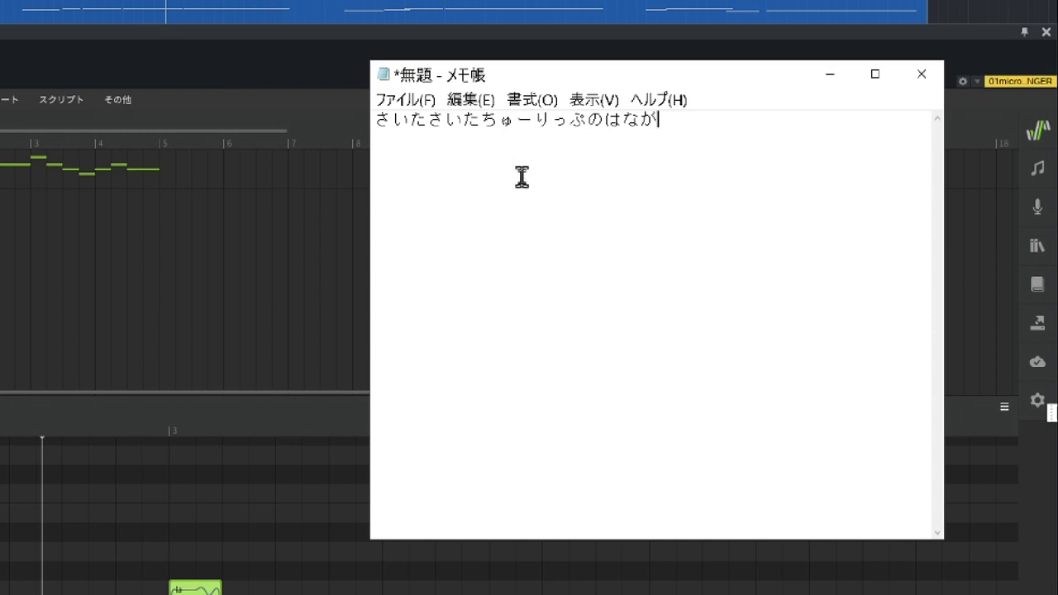
# Separate the lyric with spaces into one unit per note: さ い た さ い た ちゅー りっ ぷ の は な が.
pyautogui.click(389, 124)
pyautogui.click(418, 124)
pyautogui.click(464, 124)
pyautogui.click(494, 124)
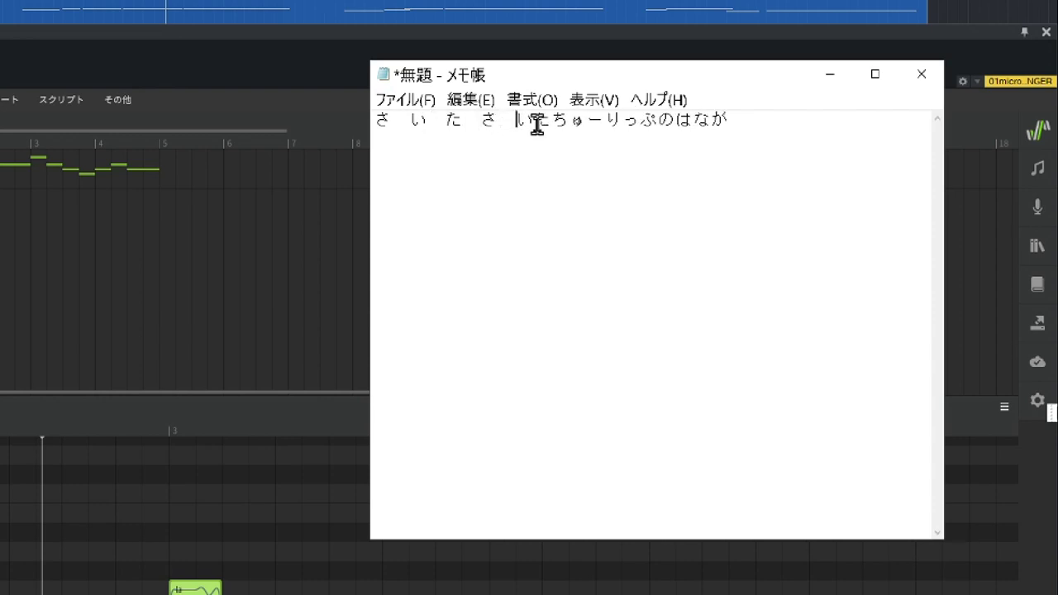
pyautogui.click(537, 124)
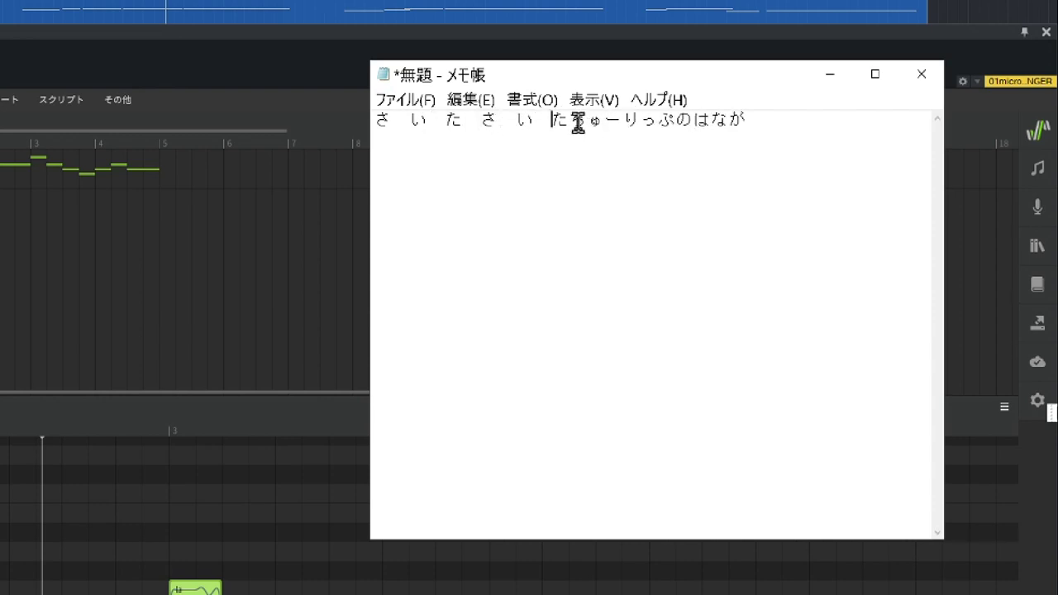
pyautogui.click(578, 124)
pyautogui.click(646, 124)
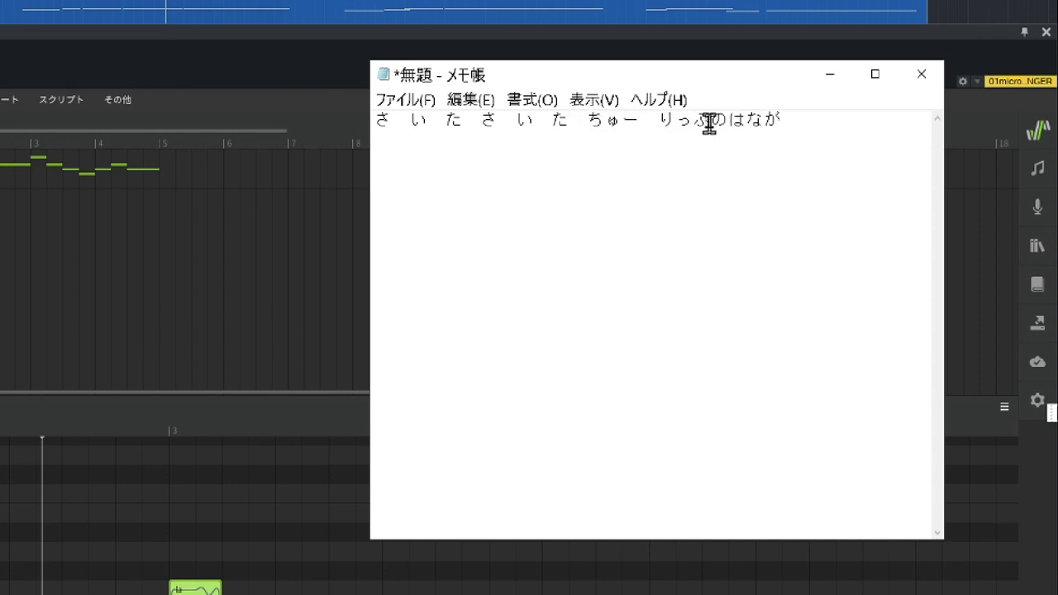
pyautogui.click(694, 124)
pyautogui.click(729, 124)
pyautogui.click(767, 122)
pyautogui.click(815, 121)
pyautogui.click(837, 121)
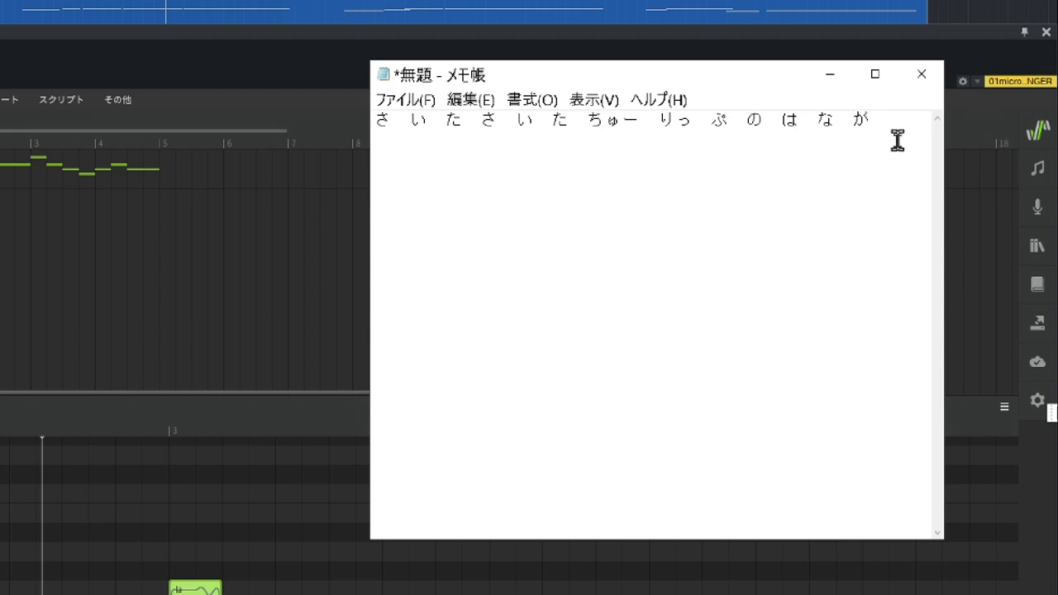
# Copy the whole spaced lyric line and return to the Synthesizer V Studio Plugin window.
pyautogui.moveTo(891, 120); pyautogui.dragTo(376, 116)
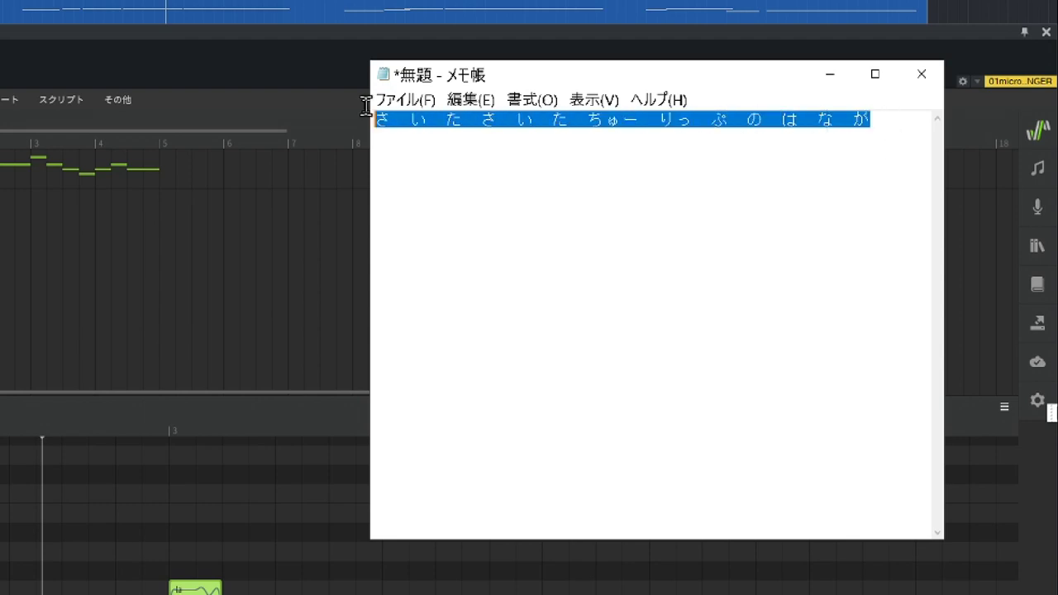
pyautogui.rightClick(476, 127)
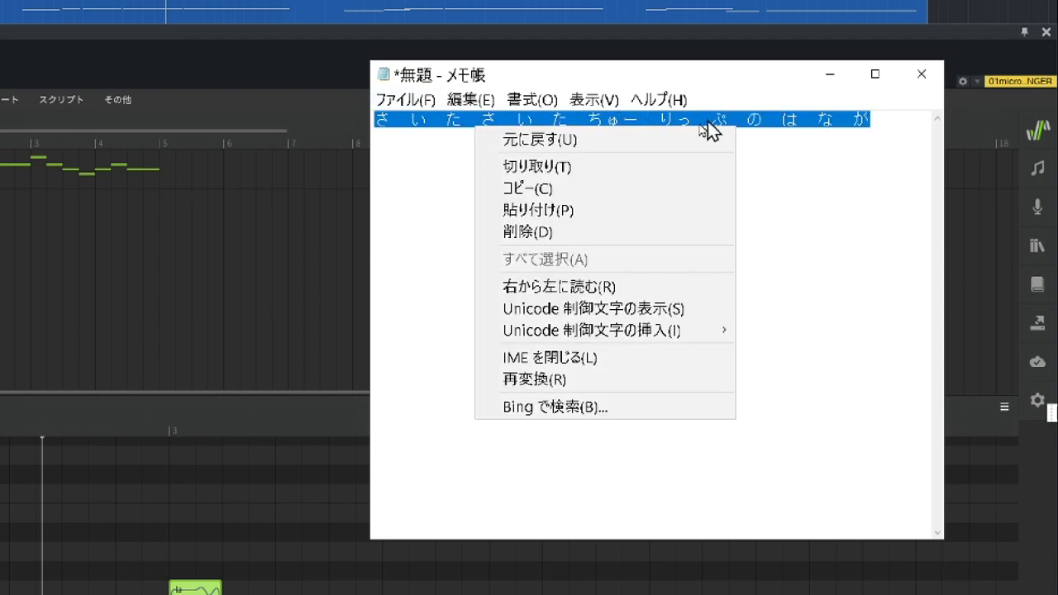
pyautogui.click(526, 189)
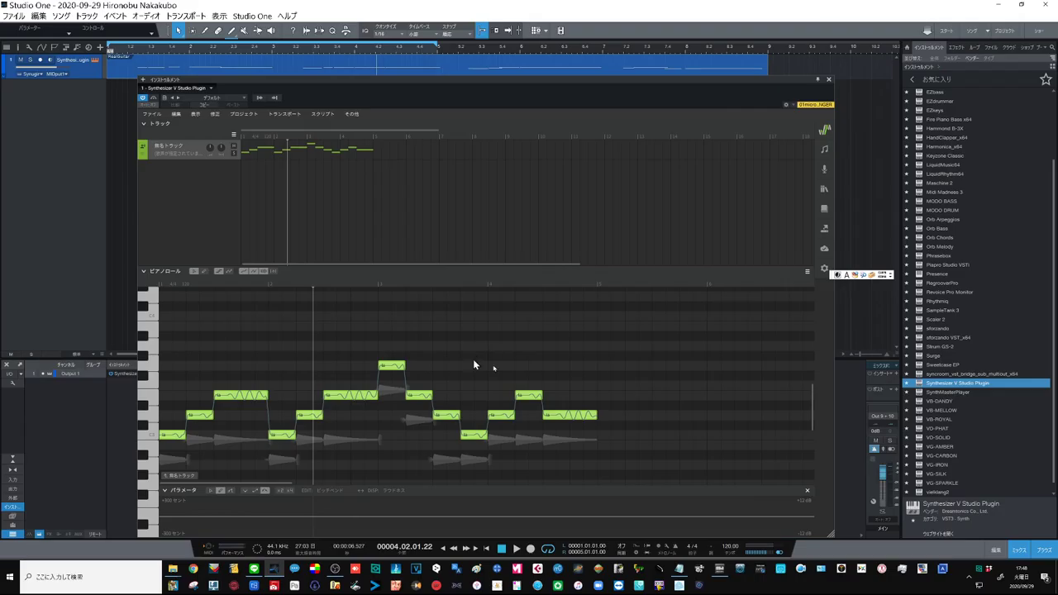
pyautogui.click(839, 78)
# Select all notes of the four-bar melody and open the lyrics entry dialog for them.
pyautogui.hotkey('ctrl', 'l')
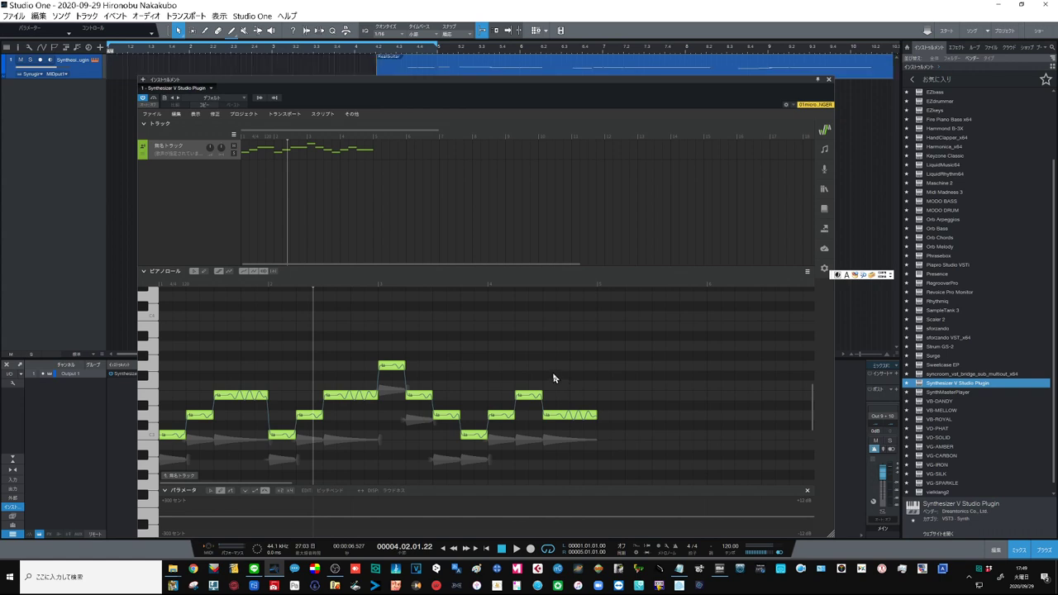
pyautogui.moveTo(603, 329); pyautogui.dragTo(171, 475)
pyautogui.hotkey('ctrl', 'l')
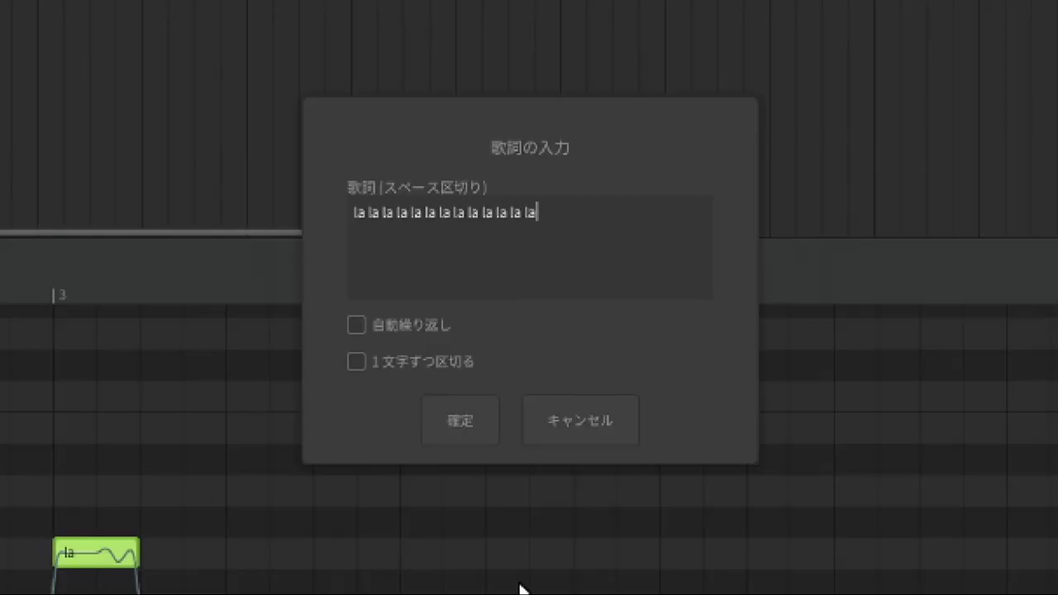
# Replace the default la lyrics with the copied Japanese lyric line and apply it to the selected notes.
pyautogui.moveTo(577, 215); pyautogui.dragTo(474, 216)
pyautogui.moveTo(595, 213); pyautogui.dragTo(288, 218)
pyautogui.press('BackSpace')
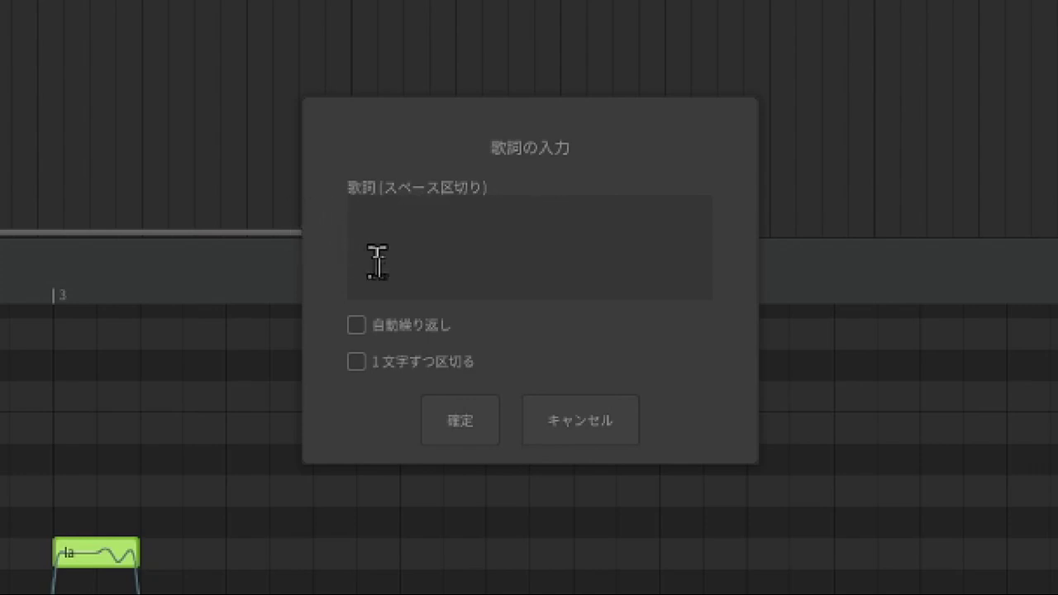
pyautogui.hotkey('ctrl', 'v')
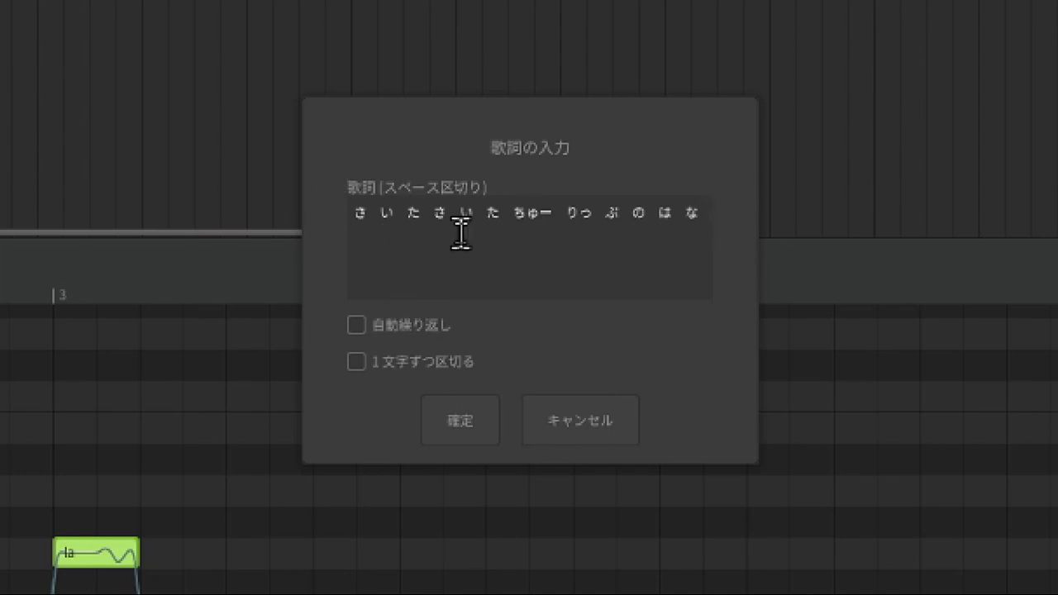
pyautogui.click(468, 425)
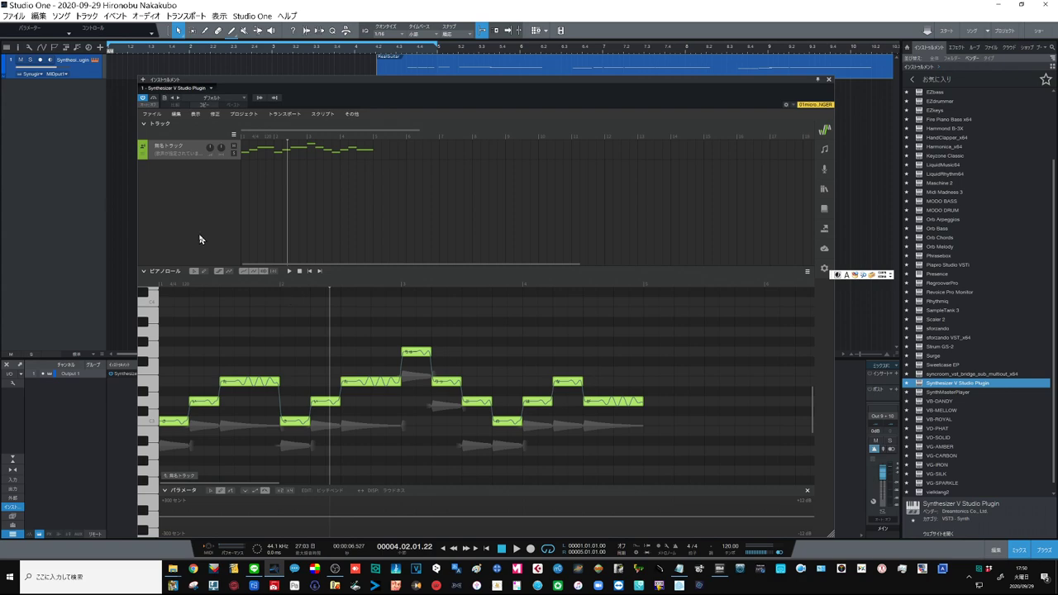
# Assign the Saki voice to the unnamed vocal track.
pyautogui.click(177, 153)
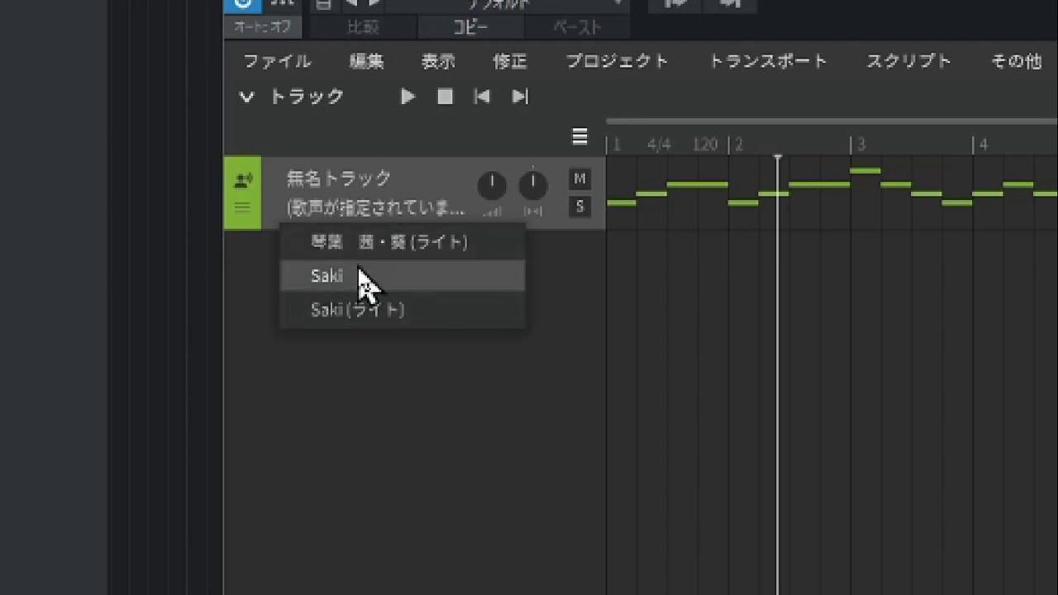
pyautogui.click(410, 277)
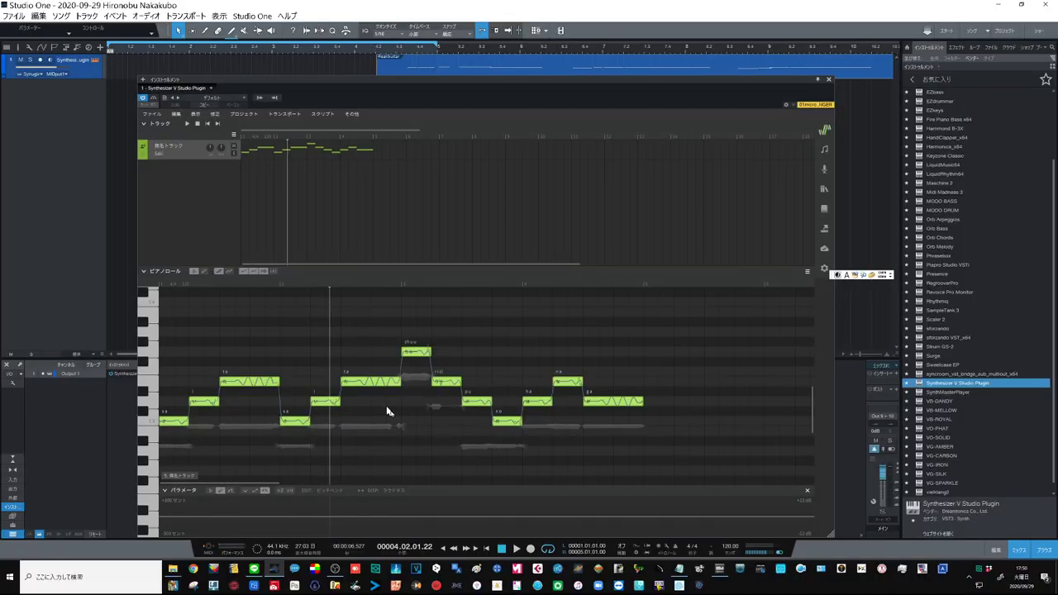
# Play the sung melody from the beginning of the song, then stop and return to the start.
pyautogui.click(487, 550)
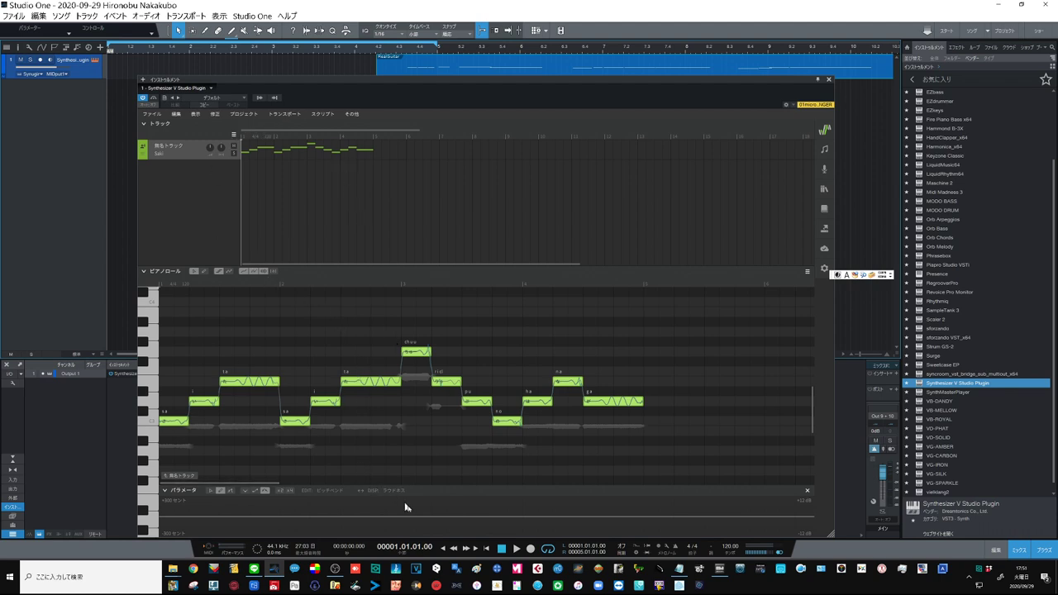
pyautogui.click(516, 550)
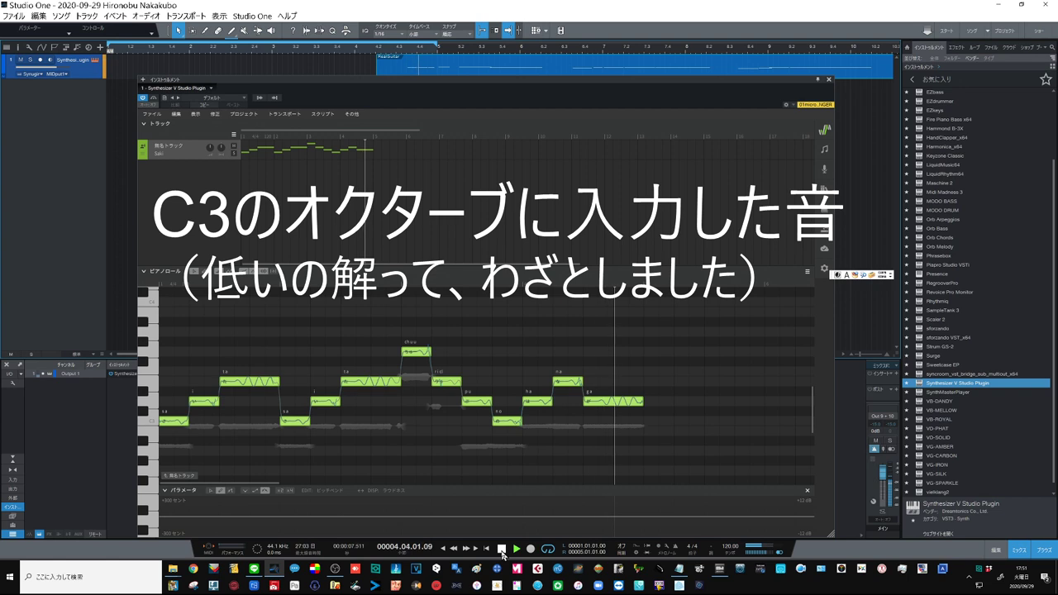
pyautogui.click(502, 550)
pyautogui.click(489, 550)
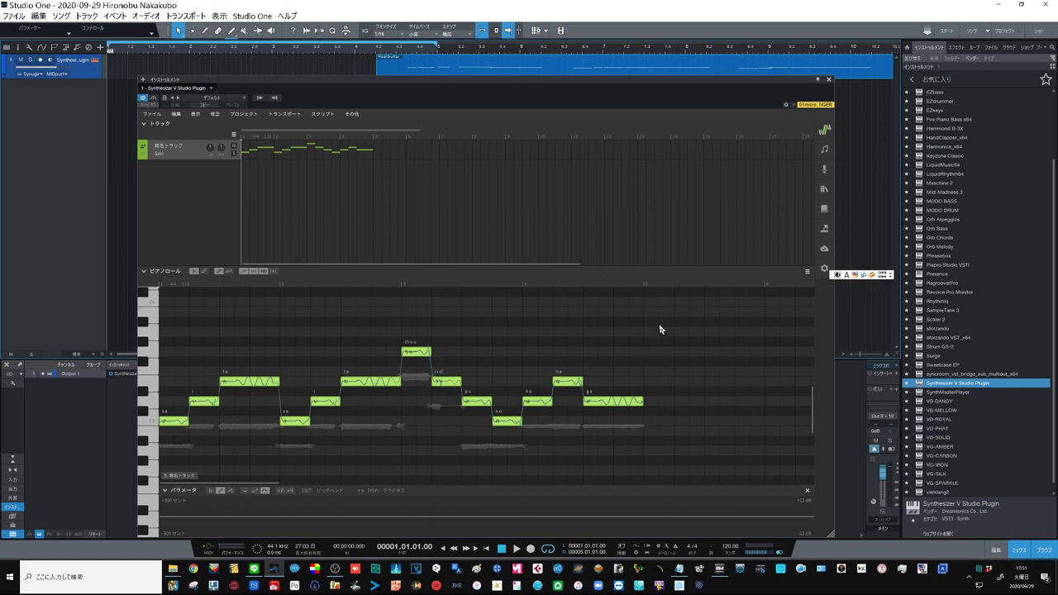
# Transpose all notes of the melody up one octave and play the result from the start.
pyautogui.moveTo(660, 327); pyautogui.dragTo(158, 454)
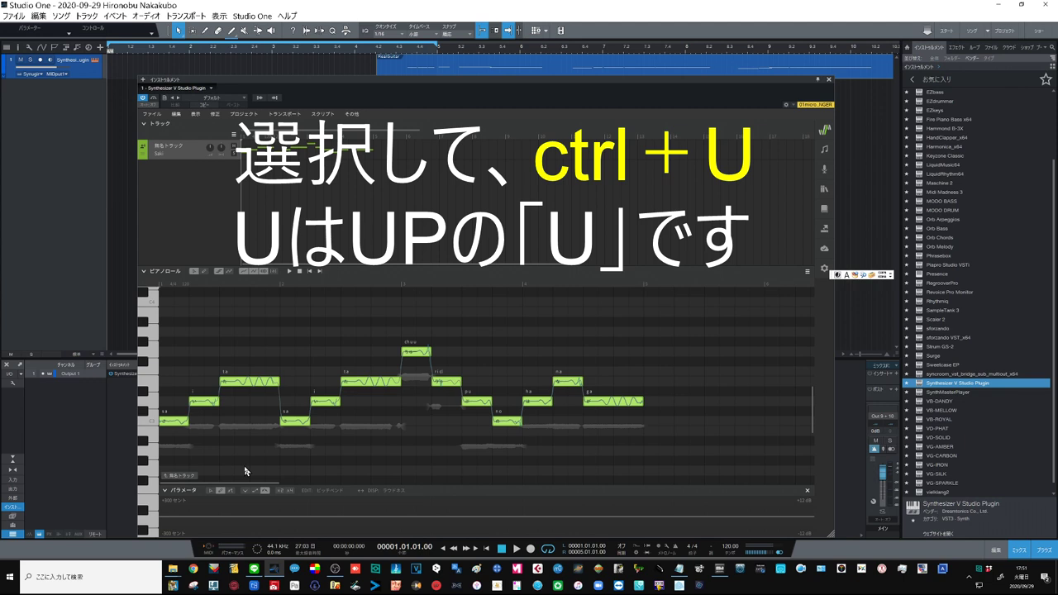
pyautogui.hotkey('ctrl', 'u')
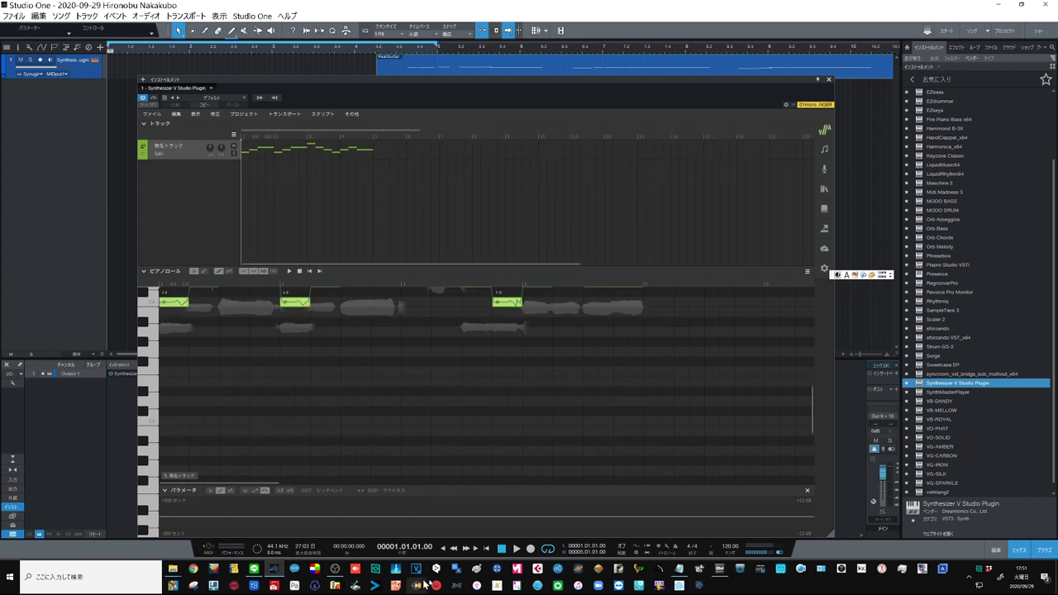
pyautogui.click(517, 550)
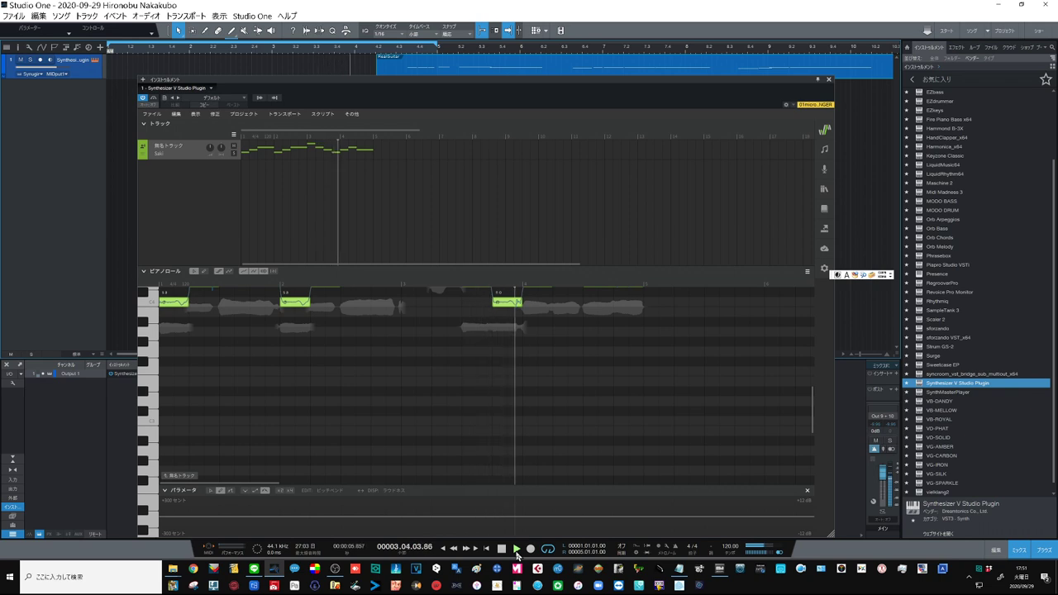
# Stop the playback and show the note properties and voice settings for the selected melody notes.
pyautogui.click(502, 549)
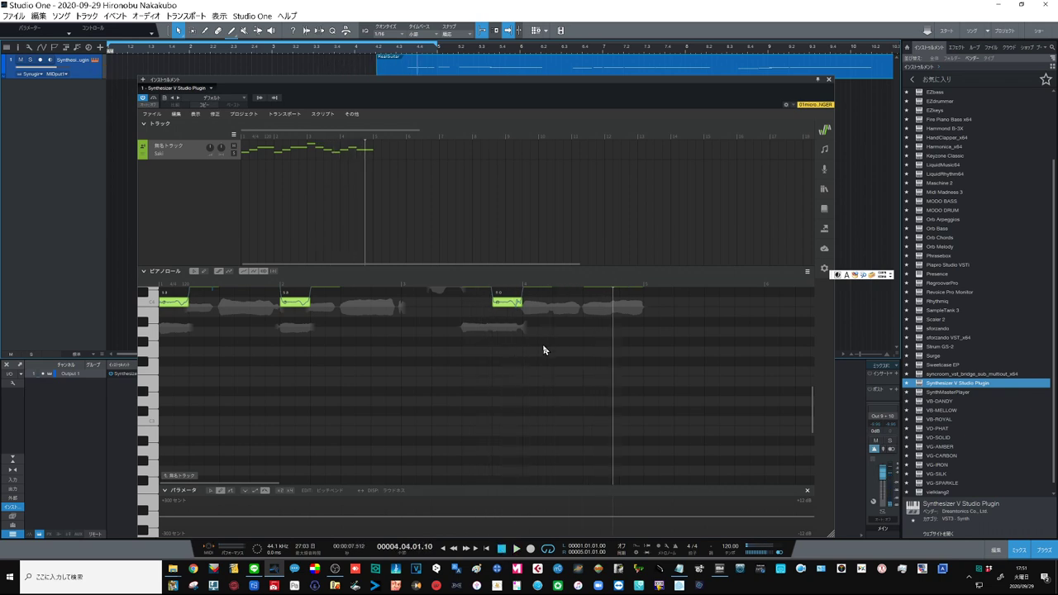
pyautogui.scroll(4, 546, 347)
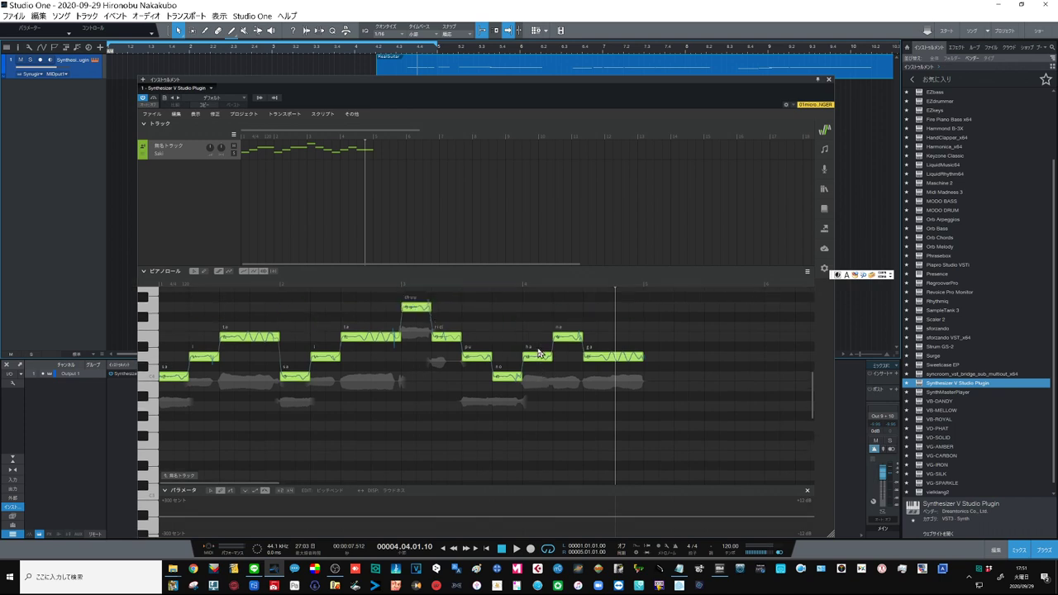
pyautogui.scroll(1, 575, 390)
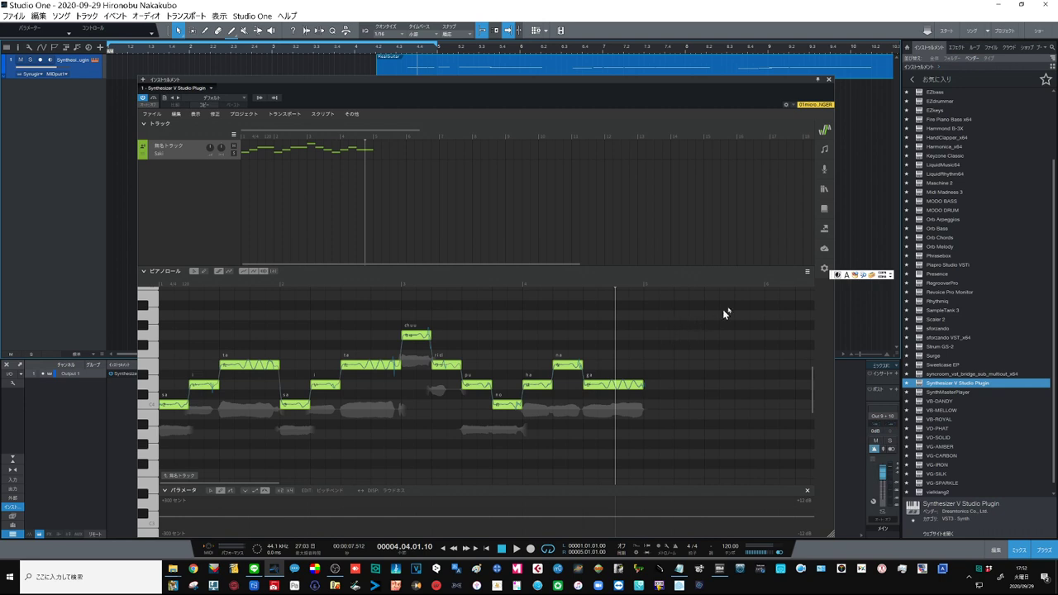
pyautogui.click(824, 152)
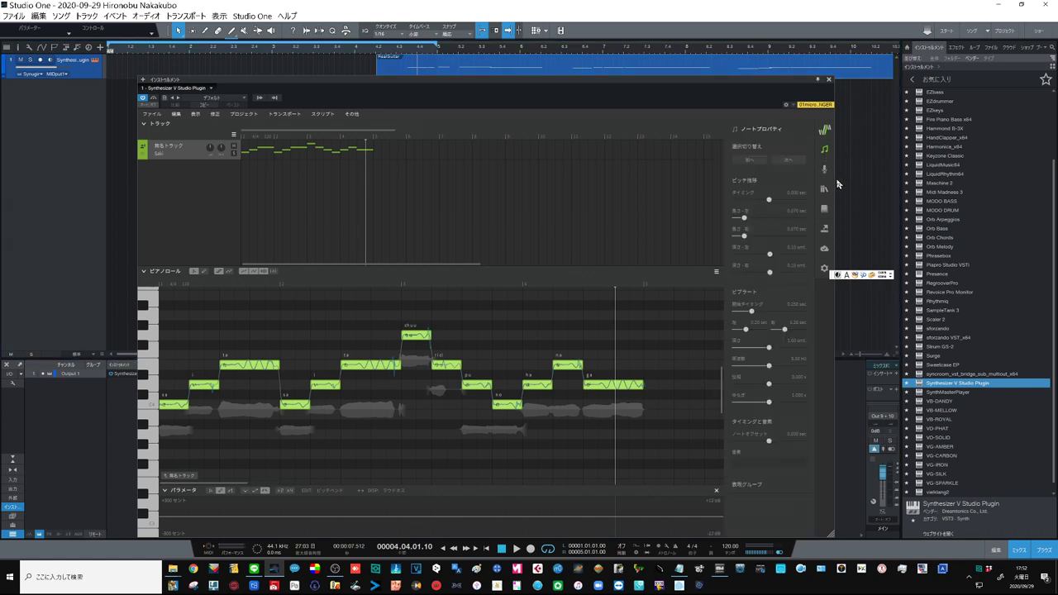
pyautogui.click(826, 169)
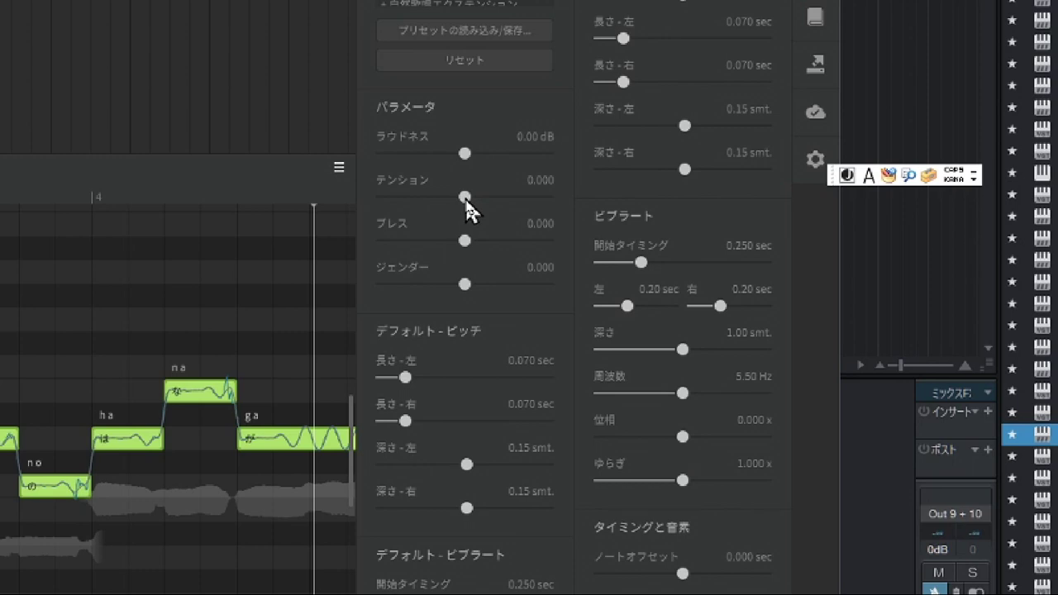
# Try the voice's tension raised to about 0.7 and lowered to about -0.8, playing the melody with each setting.
pyautogui.moveTo(466, 198); pyautogui.dragTo(524, 198)
pyautogui.click(519, 551)
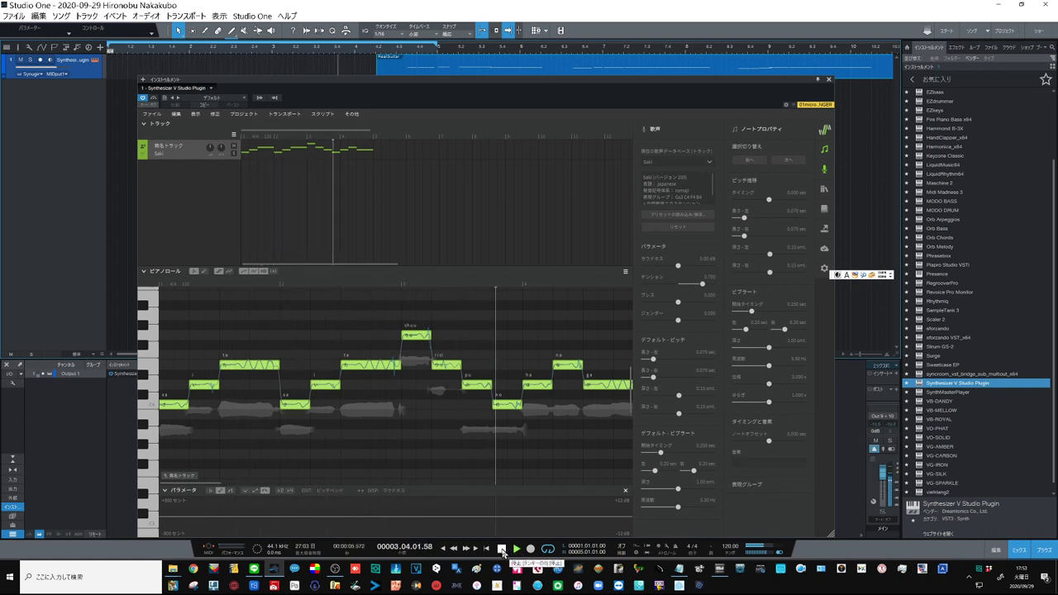
pyautogui.click(502, 551)
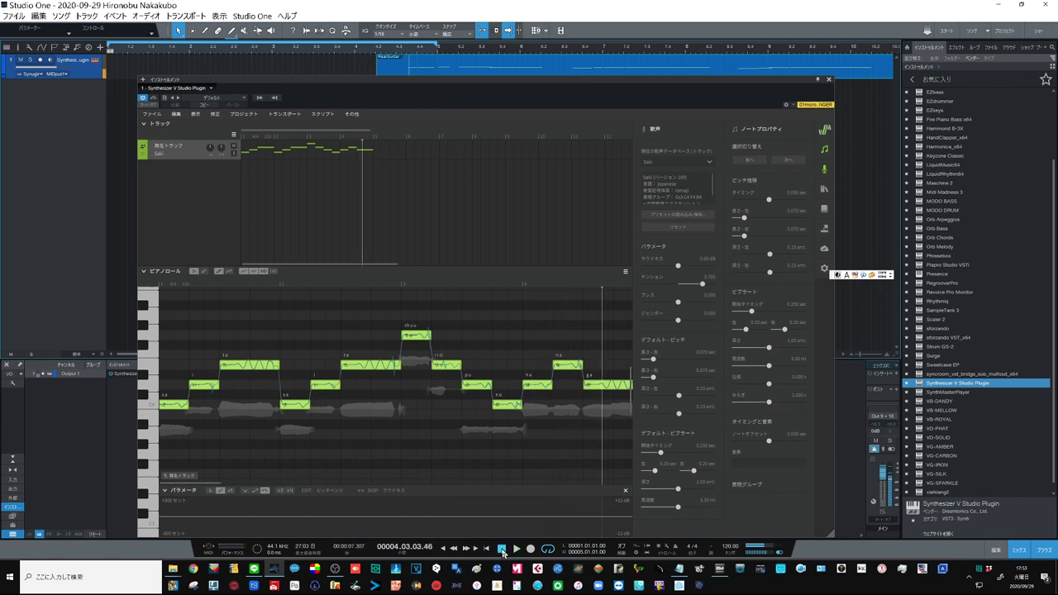
pyautogui.moveTo(707, 282); pyautogui.dragTo(649, 286)
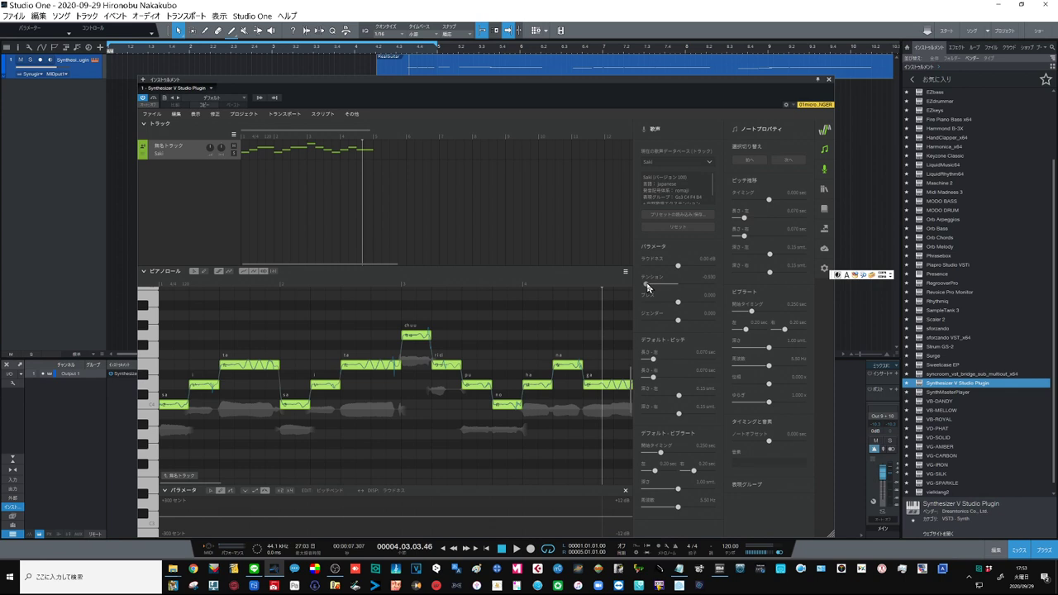
pyautogui.click(518, 551)
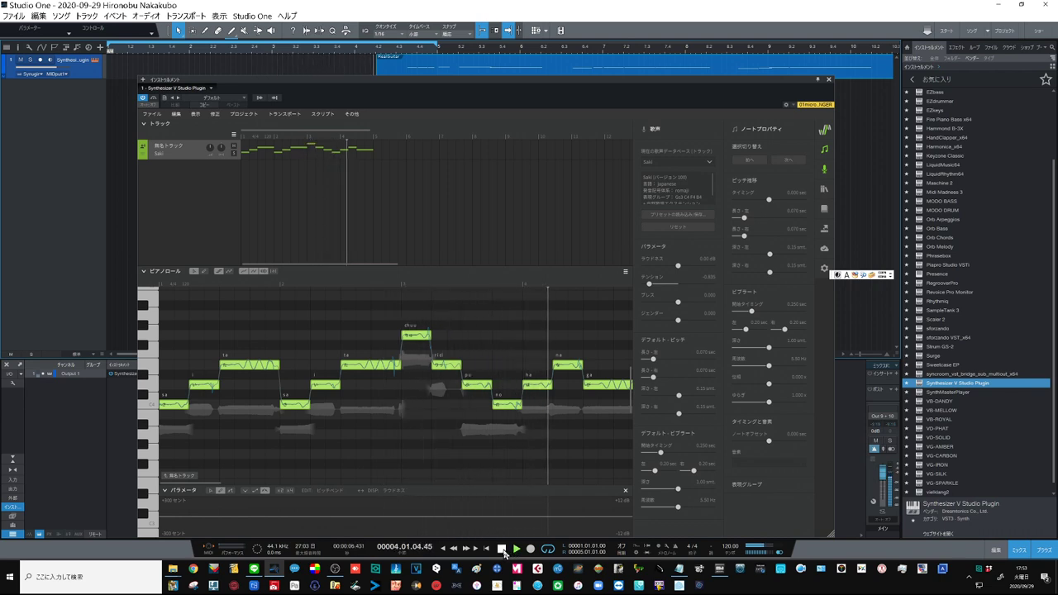
pyautogui.click(502, 550)
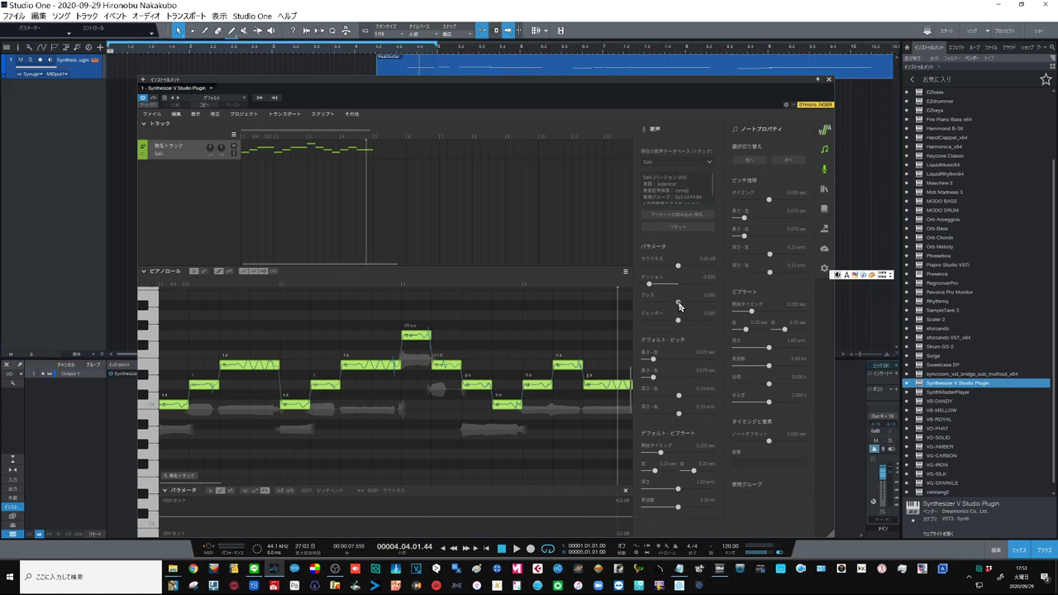
# Set the voice's breath to 0.405 and its tension to 0.060, then play the melody from the start and stop.
pyautogui.moveTo(679, 303); pyautogui.dragTo(685, 303)
pyautogui.click(489, 551)
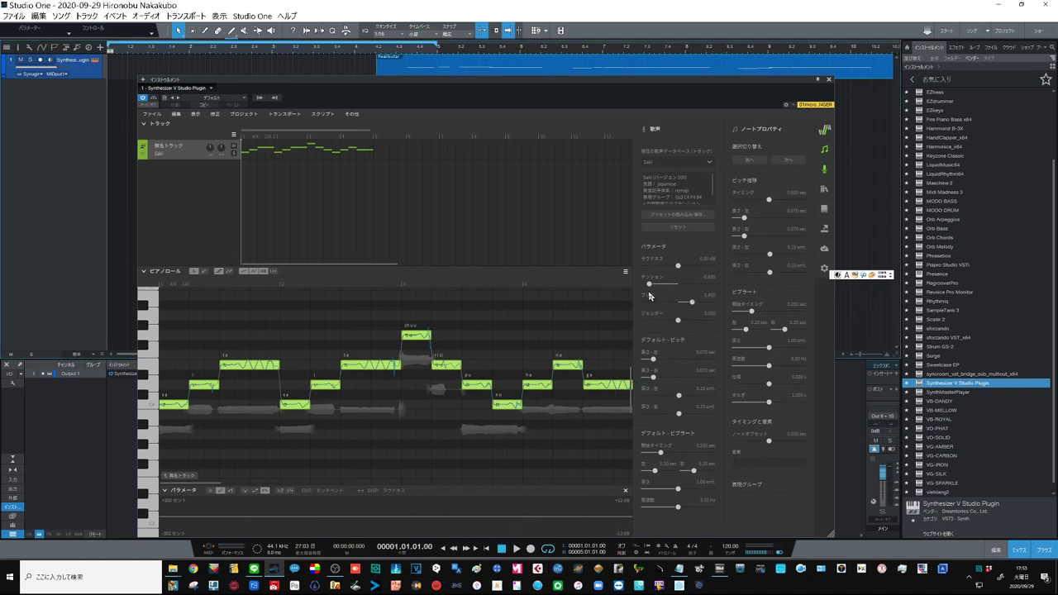
pyautogui.moveTo(650, 285); pyautogui.dragTo(683, 291)
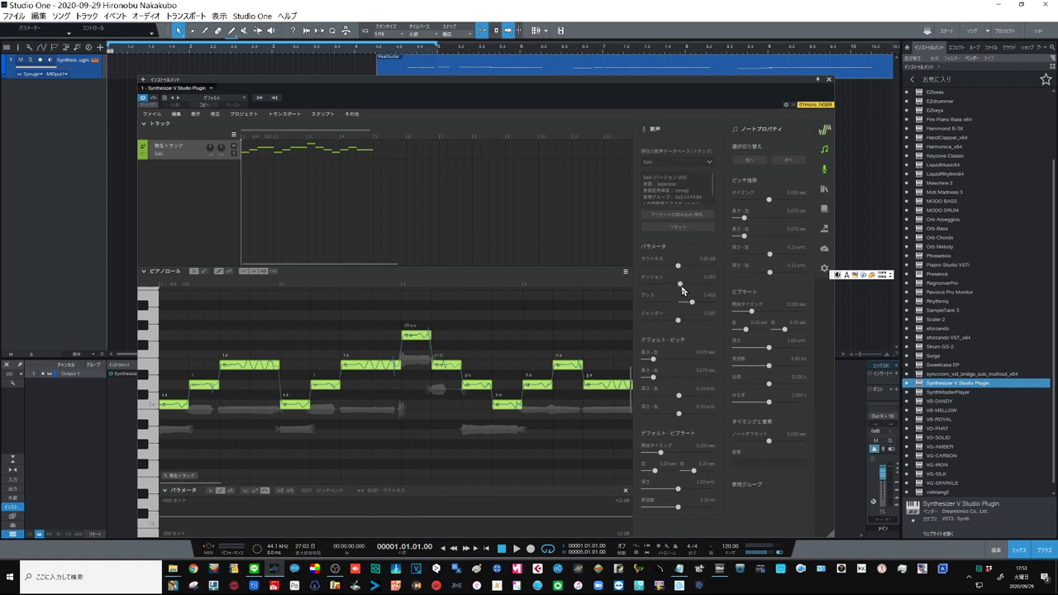
pyautogui.click(516, 550)
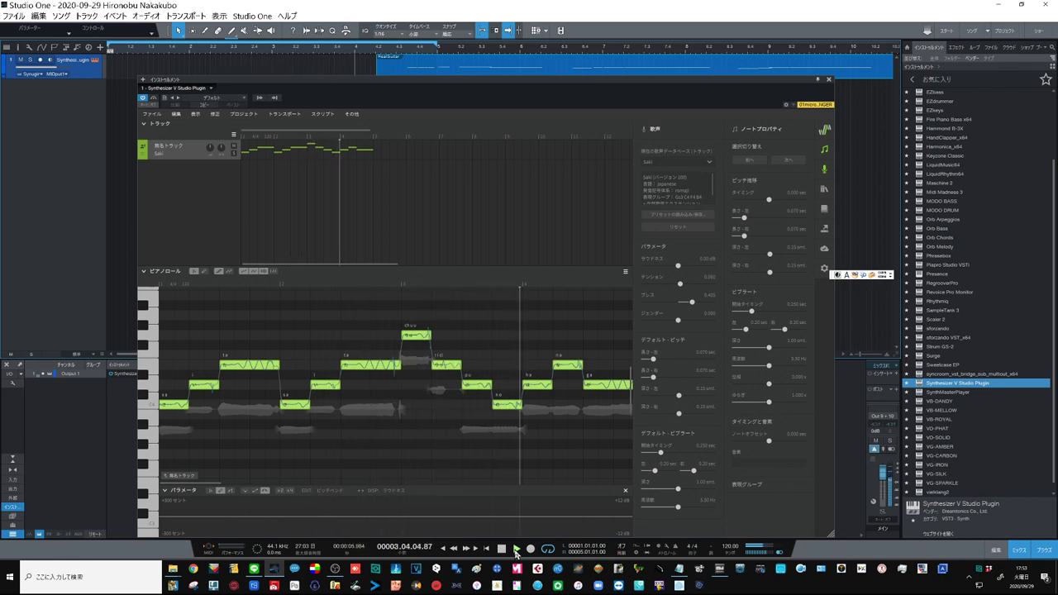
pyautogui.click(502, 550)
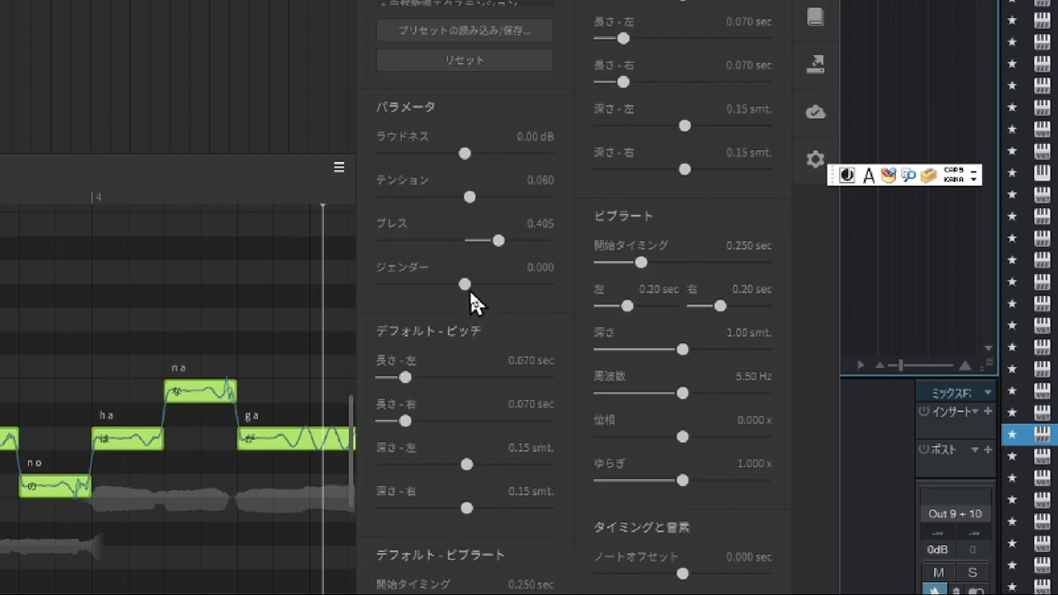
# Try a gender value of 0.395 for the voice, then set it to -0.510.
pyautogui.moveTo(461, 283); pyautogui.dragTo(493, 283)
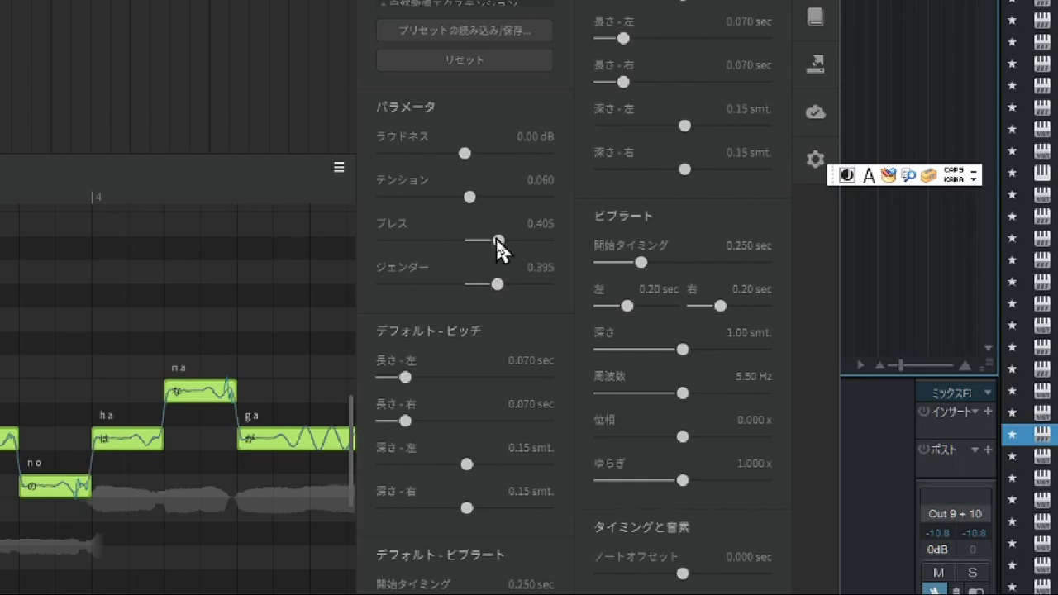
pyautogui.moveTo(497, 284); pyautogui.dragTo(422, 295)
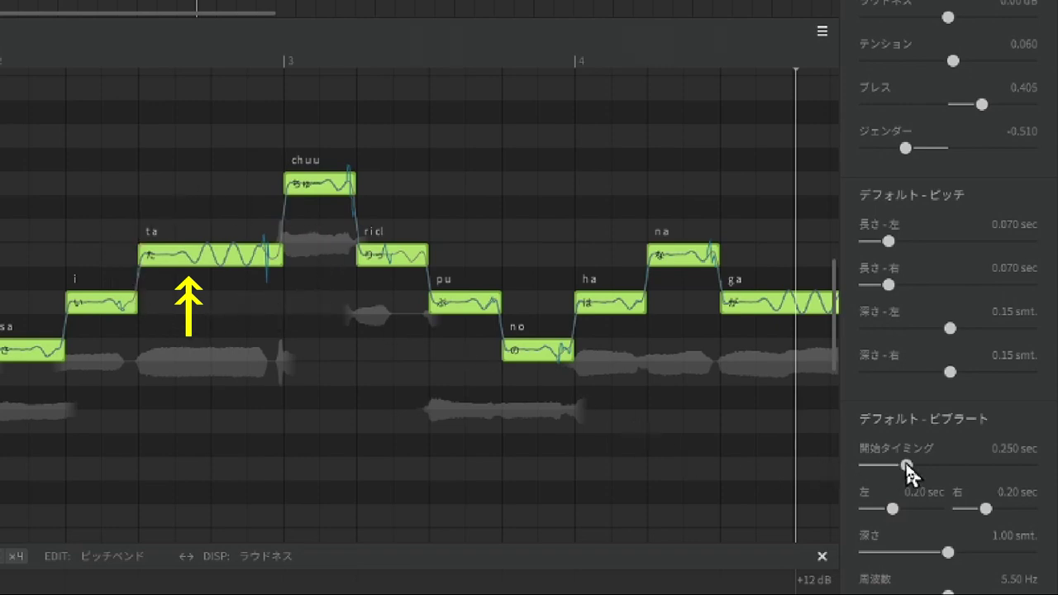
# Set the voice's default vibrato to start at 0.380 sec with a depth of 1.39 smt.
pyautogui.moveTo(906, 465); pyautogui.dragTo(926, 464)
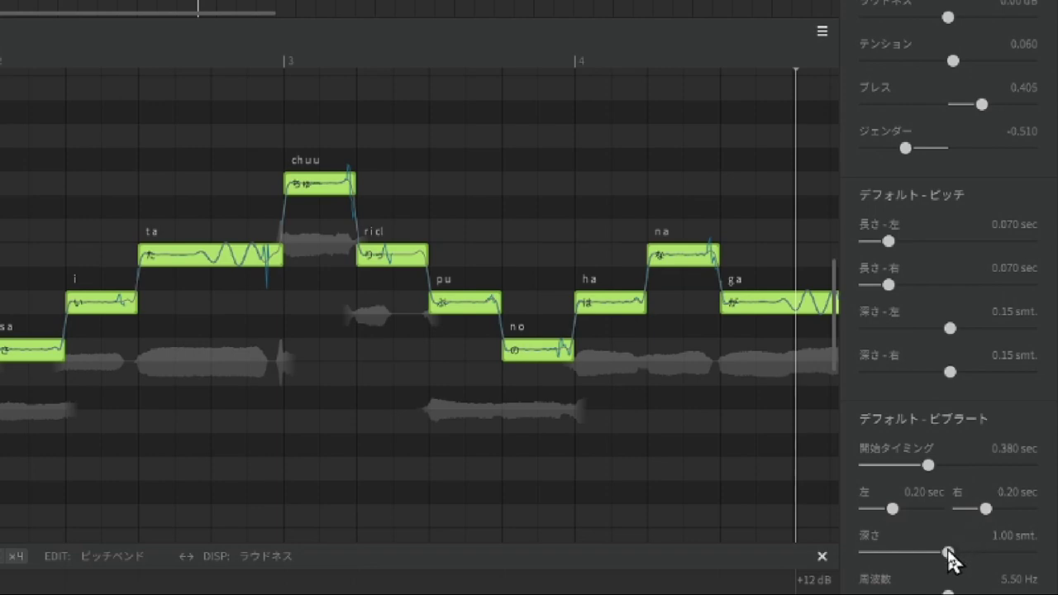
pyautogui.moveTo(949, 553); pyautogui.dragTo(892, 555)
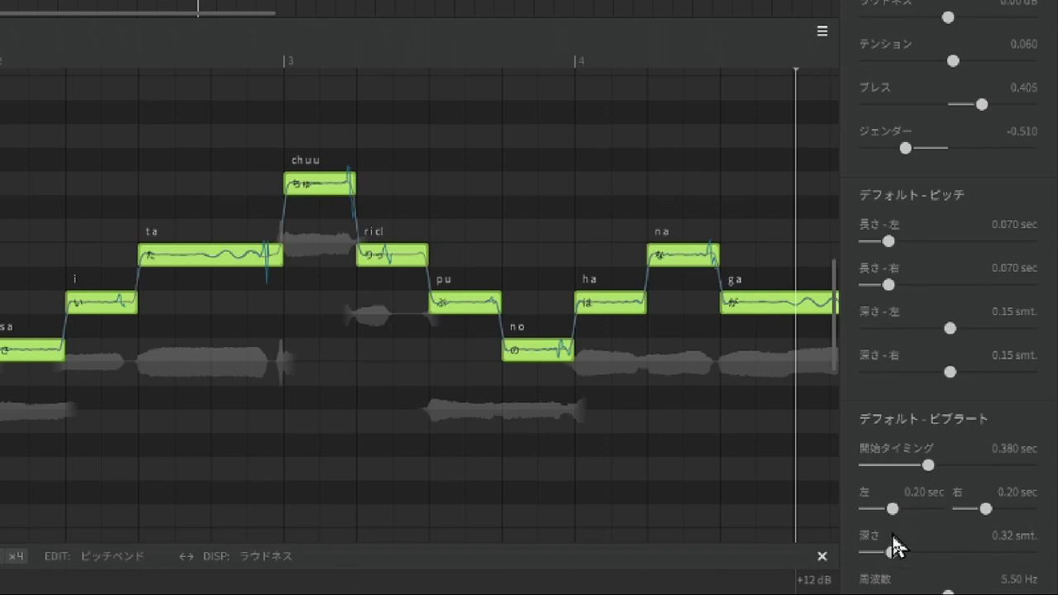
pyautogui.moveTo(893, 552); pyautogui.dragTo(981, 552)
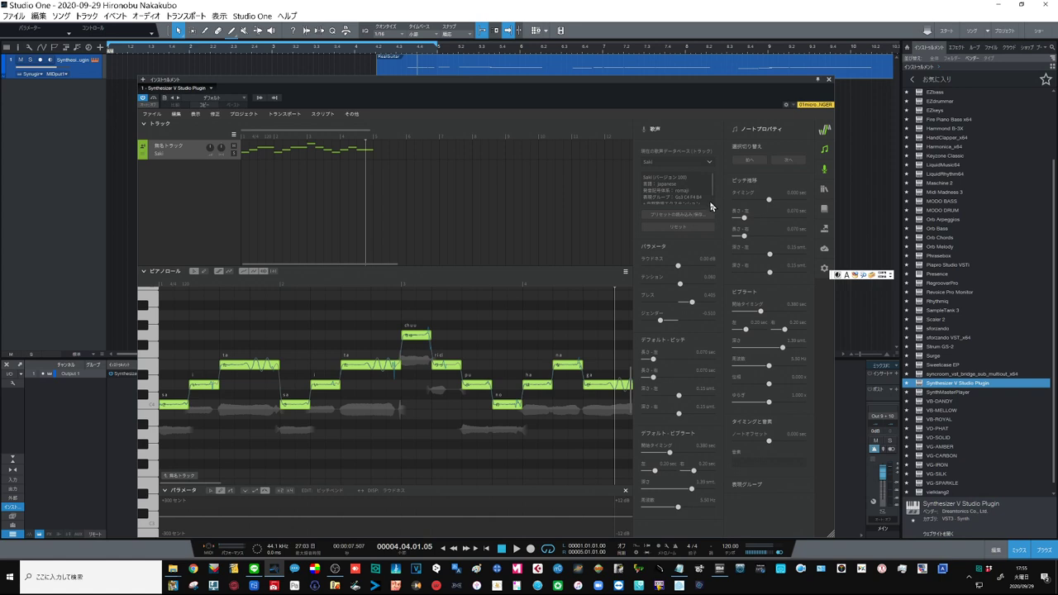
# Hide the voice settings, select only the た note in bar 2, lengthen its left pitch transition and start its vibrato at 0.320 sec.
pyautogui.click(824, 170)
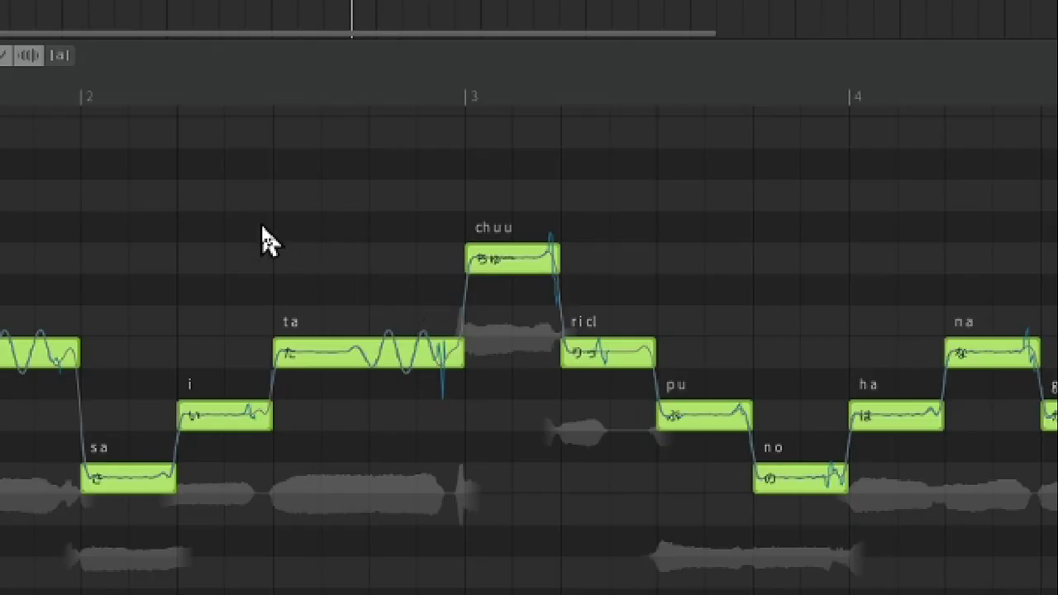
pyautogui.moveTo(263, 225); pyautogui.dragTo(357, 311)
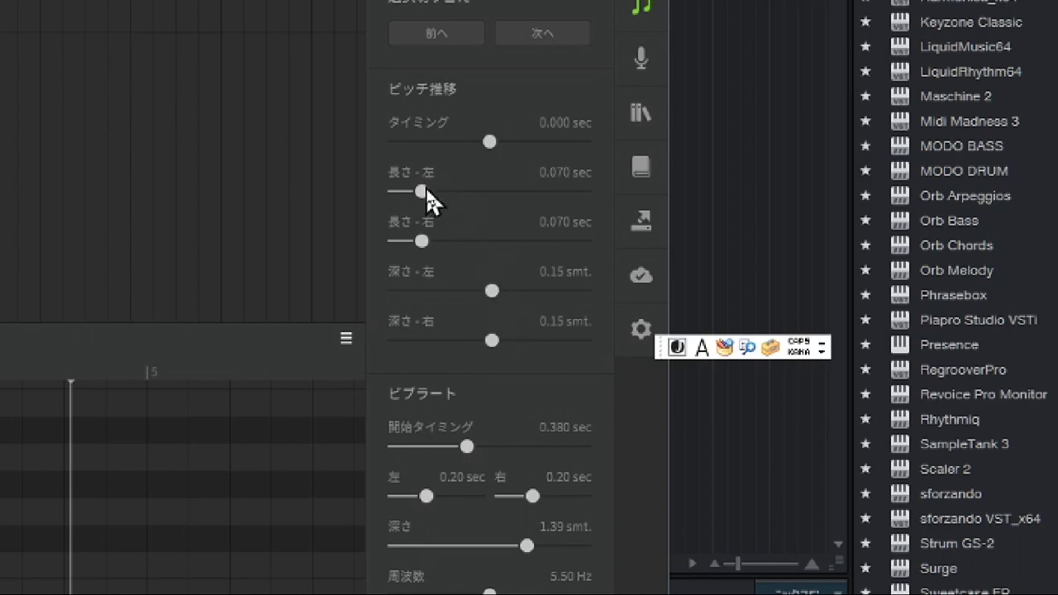
pyautogui.moveTo(426, 188); pyautogui.dragTo(444, 190)
pyautogui.moveTo(471, 450); pyautogui.dragTo(460, 454)
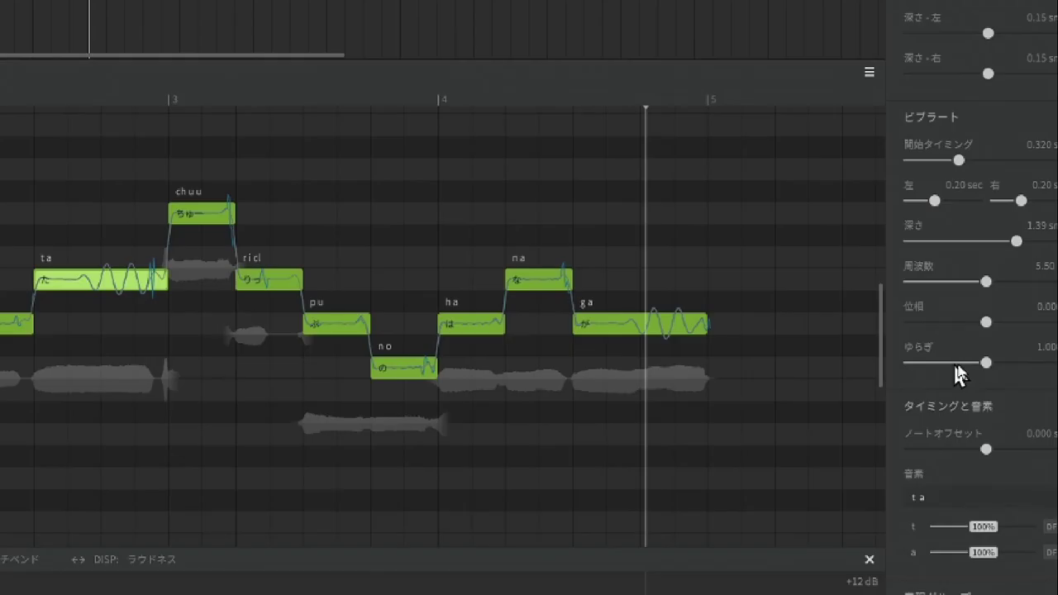
# Try low and high vibrato fluctuation on the selected た note, then set it to about 1.2.
pyautogui.moveTo(986, 363); pyautogui.dragTo(946, 364)
pyautogui.moveTo(946, 364); pyautogui.dragTo(1040, 365)
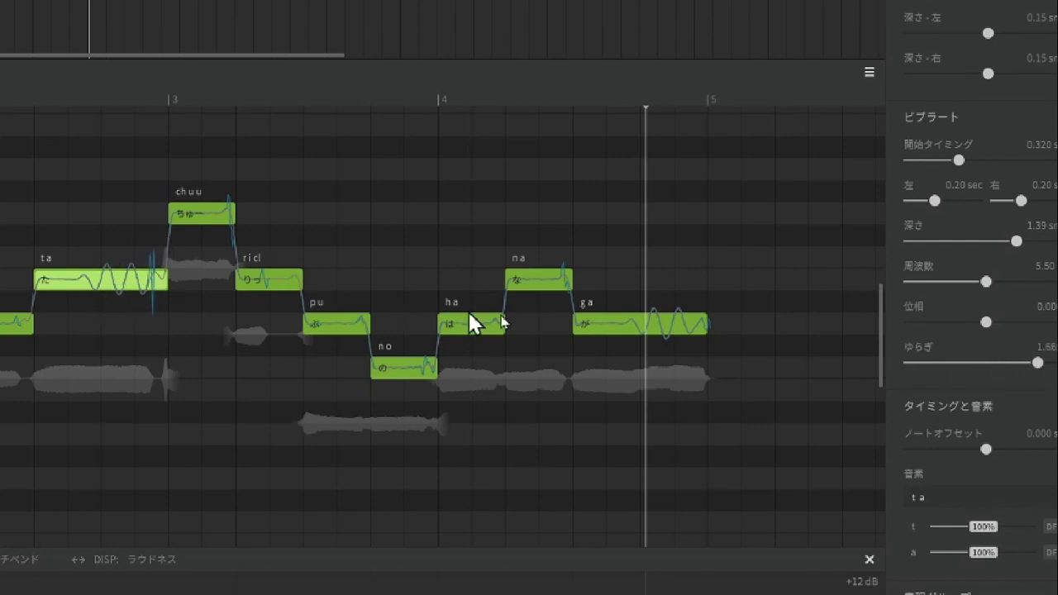
pyautogui.moveTo(1039, 363); pyautogui.dragTo(1005, 363)
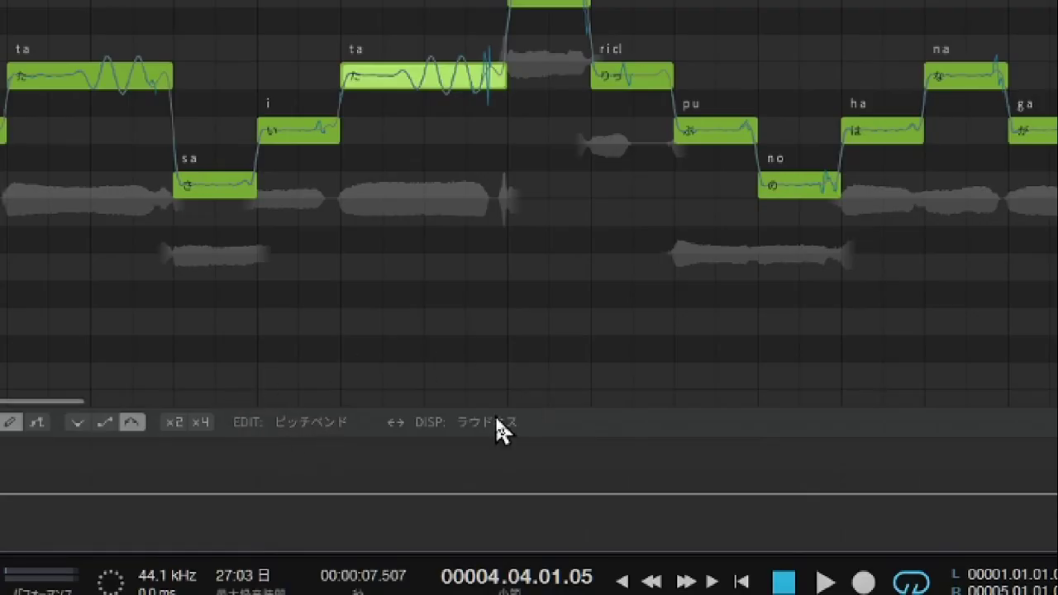
# Set the parameter editor to edit loudness and display the vibrato envelope.
pyautogui.click(297, 423)
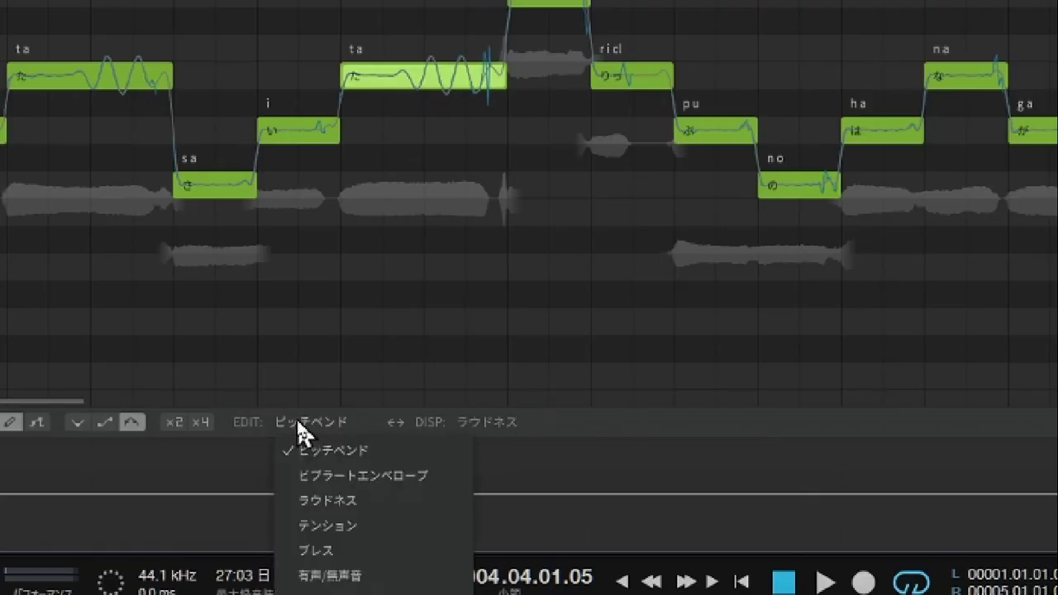
pyautogui.click(317, 501)
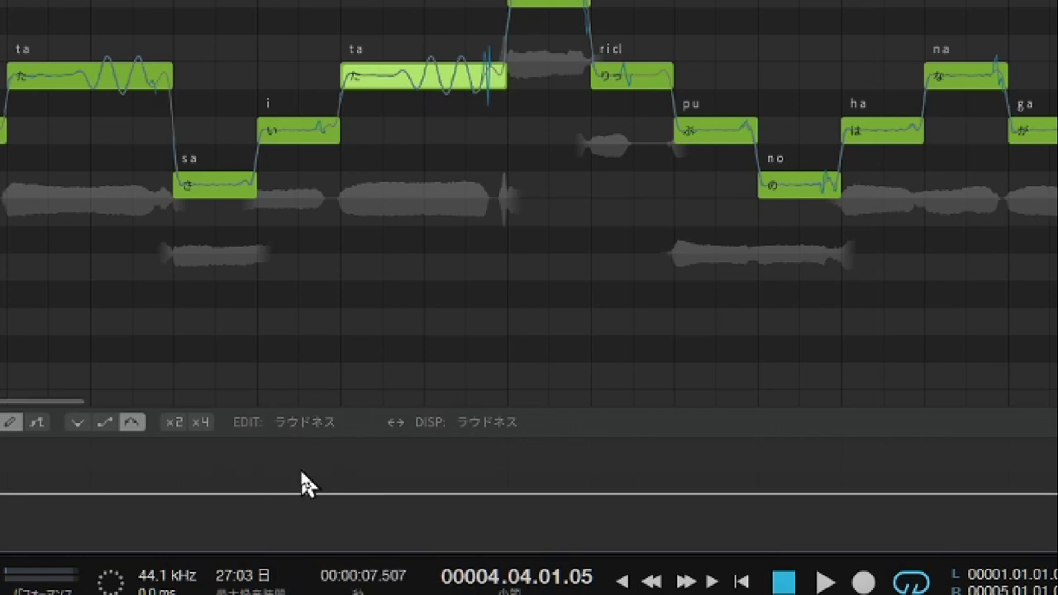
pyautogui.click(489, 424)
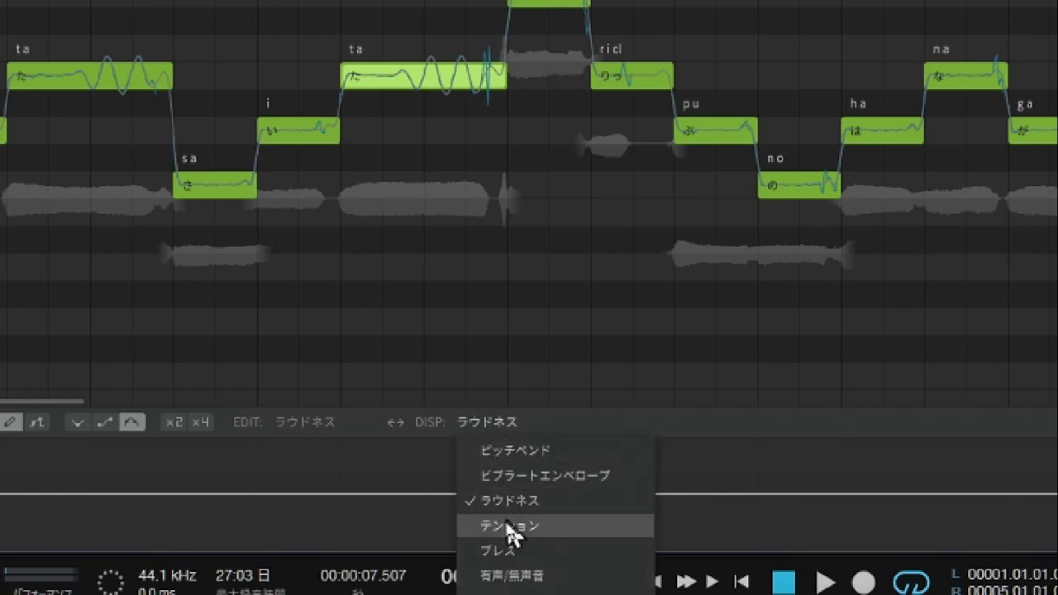
pyautogui.click(506, 425)
pyautogui.click(503, 423)
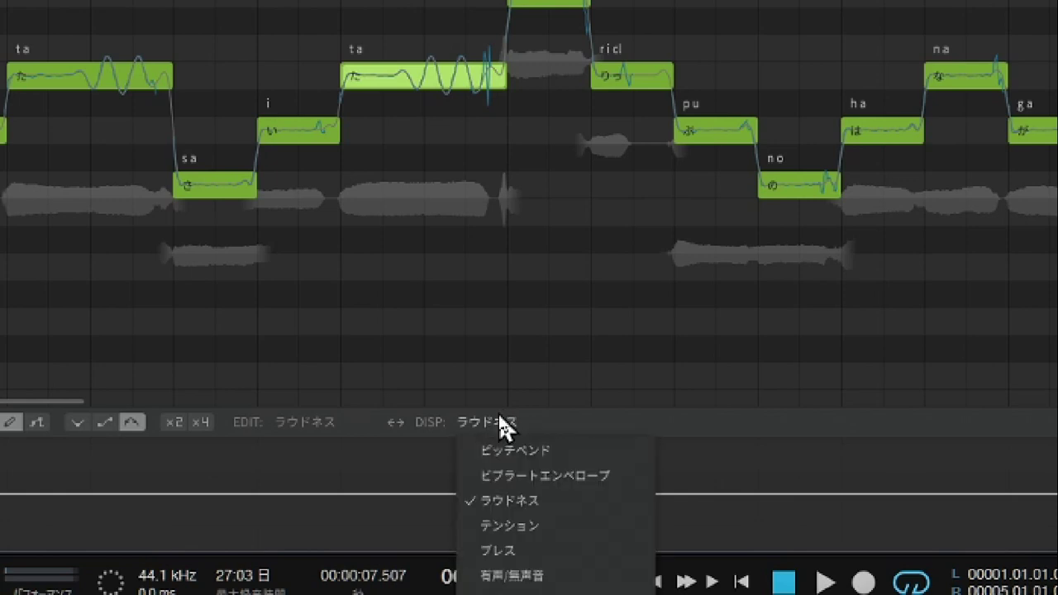
pyautogui.click(511, 477)
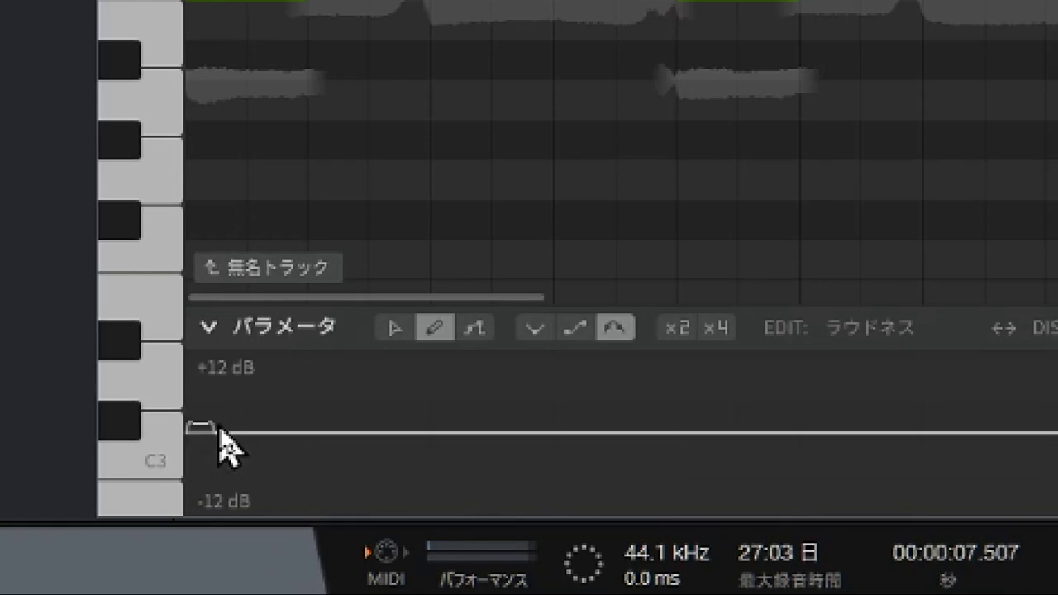
# Draw a gently rising and falling loudness curve across the whole melody, play it back and stop.
pyautogui.moveTo(220, 430); pyautogui.dragTo(457, 415)
pyautogui.moveTo(346, 414)
pyautogui.mouseDown()
pyautogui.moveTo(557, 414)
pyautogui.moveTo(692, 435)
pyautogui.mouseUp()
pyautogui.moveTo(585, 436); pyautogui.dragTo(879, 413)
pyautogui.moveTo(770, 416)
pyautogui.mouseDown()
pyautogui.moveTo(889, 403)
pyautogui.moveTo(1057, 415)
pyautogui.mouseUp()
pyautogui.moveTo(985, 416)
pyautogui.mouseDown()
pyautogui.moveTo(1057, 421)
pyautogui.moveTo(1057, 400)
pyautogui.mouseUp()
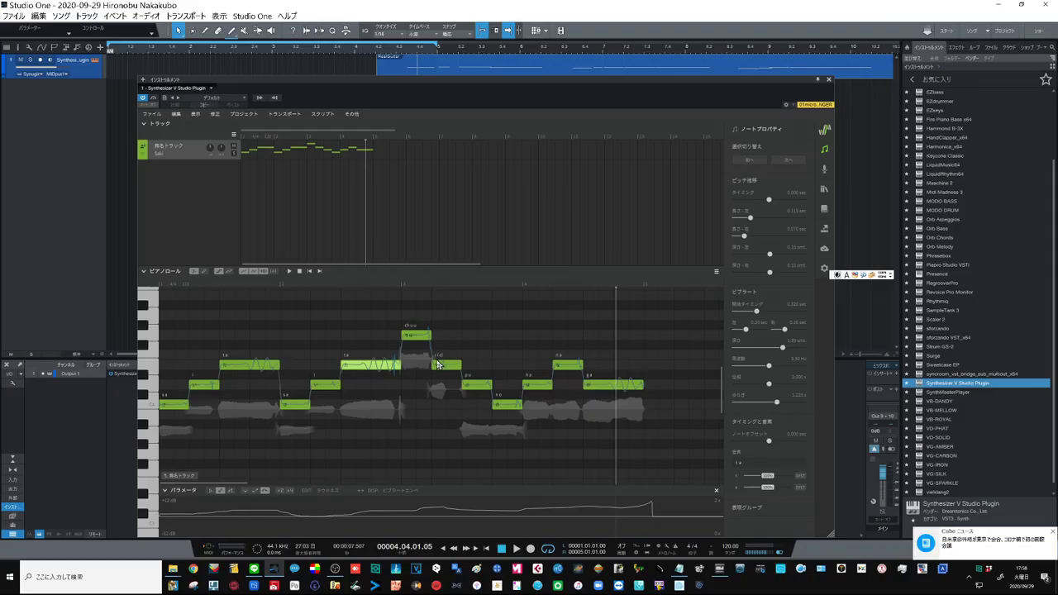
pyautogui.click(516, 549)
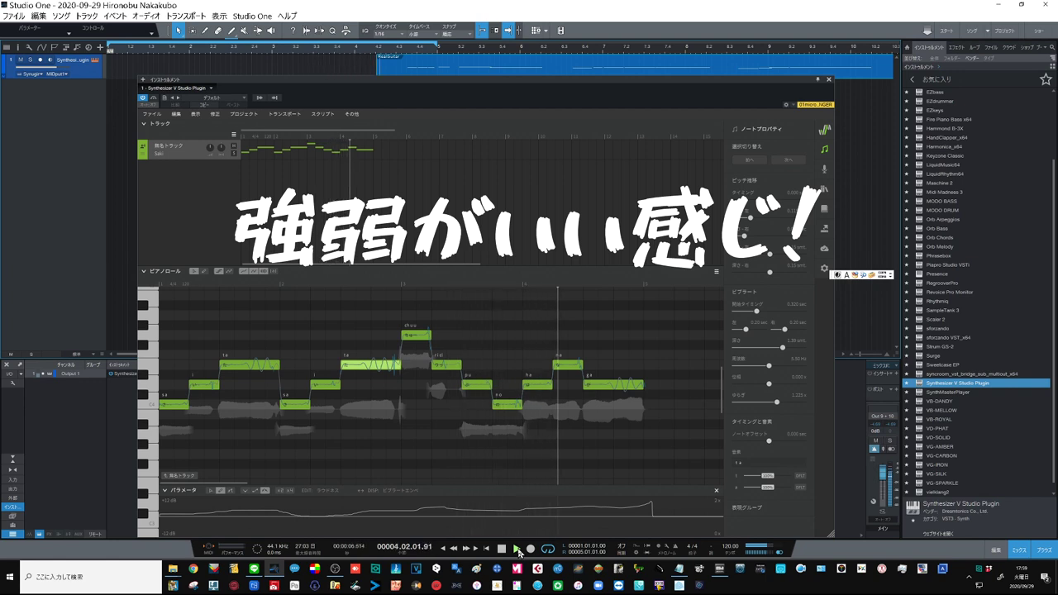
pyautogui.click(501, 549)
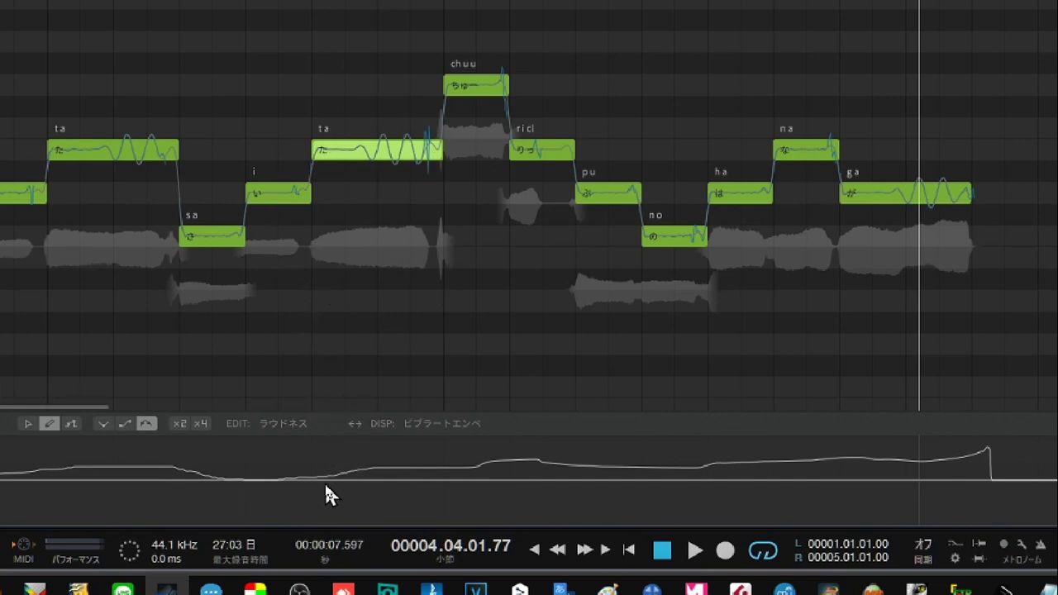
# Redraw the loudness curve with a hump over bar 2's た note and a dip near the start of bar 3, then play it.
pyautogui.moveTo(326, 475); pyautogui.dragTo(331, 462)
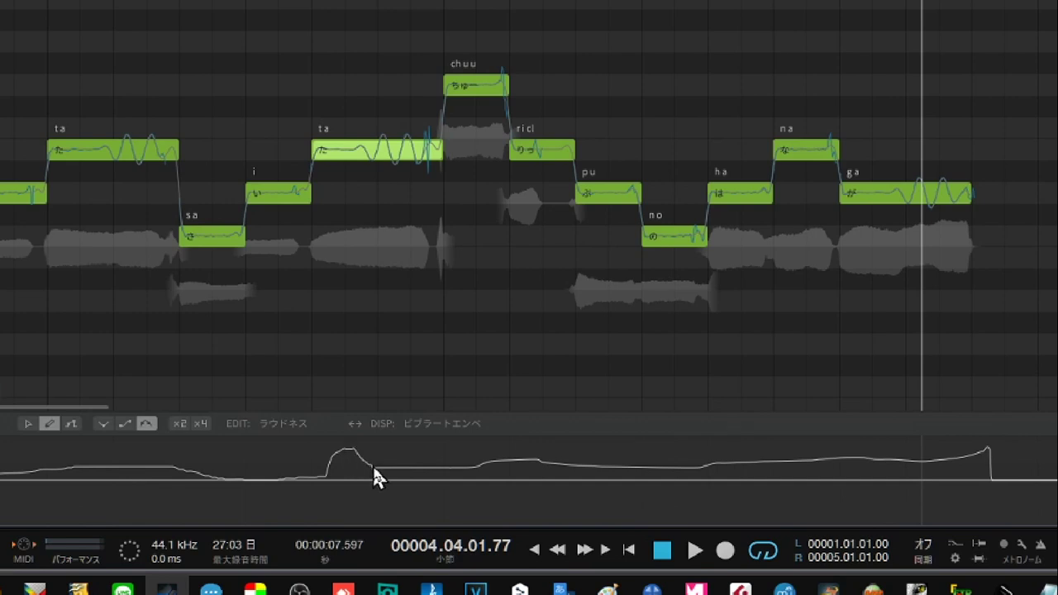
pyautogui.moveTo(482, 495); pyautogui.dragTo(479, 491)
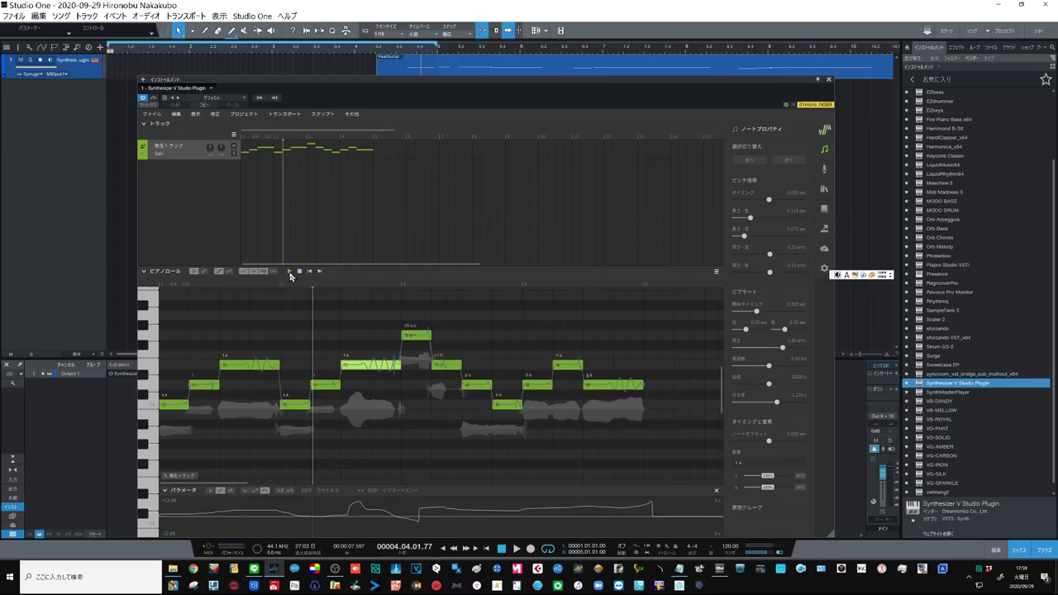
pyautogui.click(289, 273)
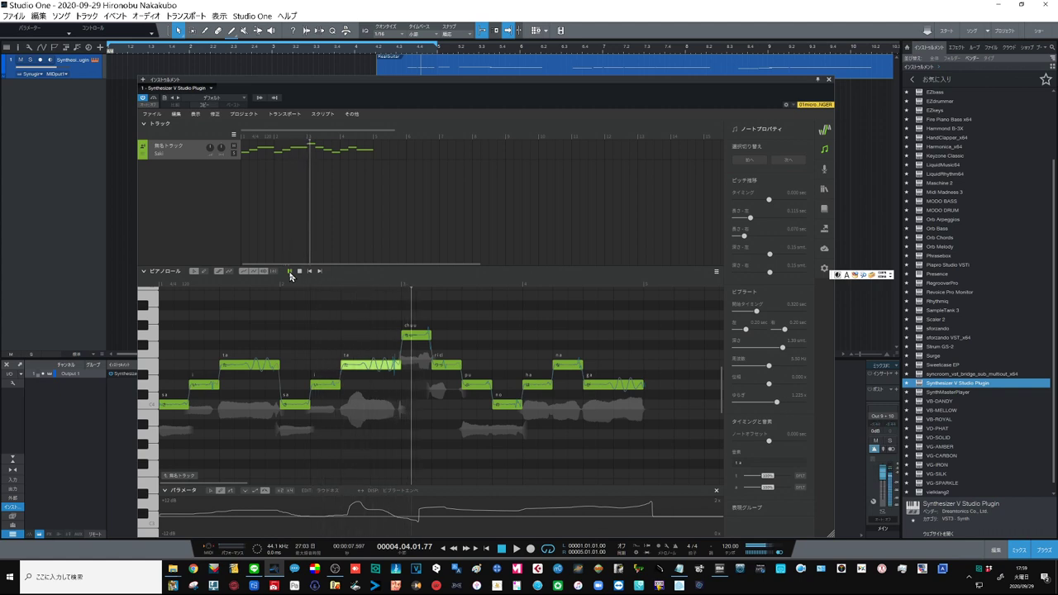
# Stop playback and reshape the loudness curve in bar 3 by adding a point and pulling an existing point lower.
pyautogui.click(300, 272)
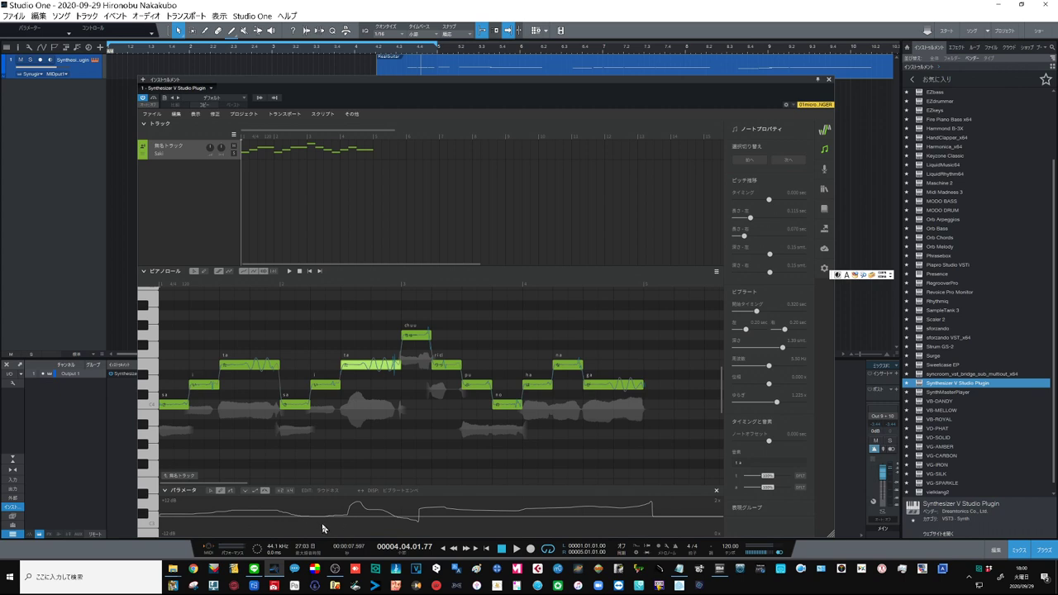
pyautogui.click(203, 490)
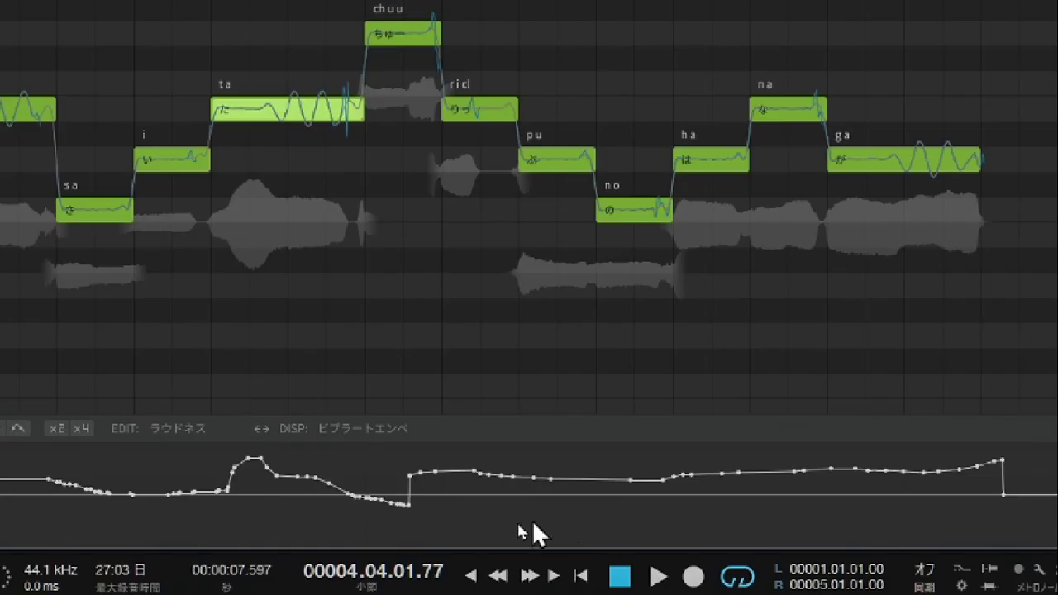
pyautogui.click(432, 495)
pyautogui.moveTo(473, 471); pyautogui.dragTo(470, 486)
# Delete all the loudness curve's points, clearing the later part of the melody first and the remaining earlier part second.
pyautogui.moveTo(1037, 446); pyautogui.dragTo(529, 529)
pyautogui.rightClick(671, 486)
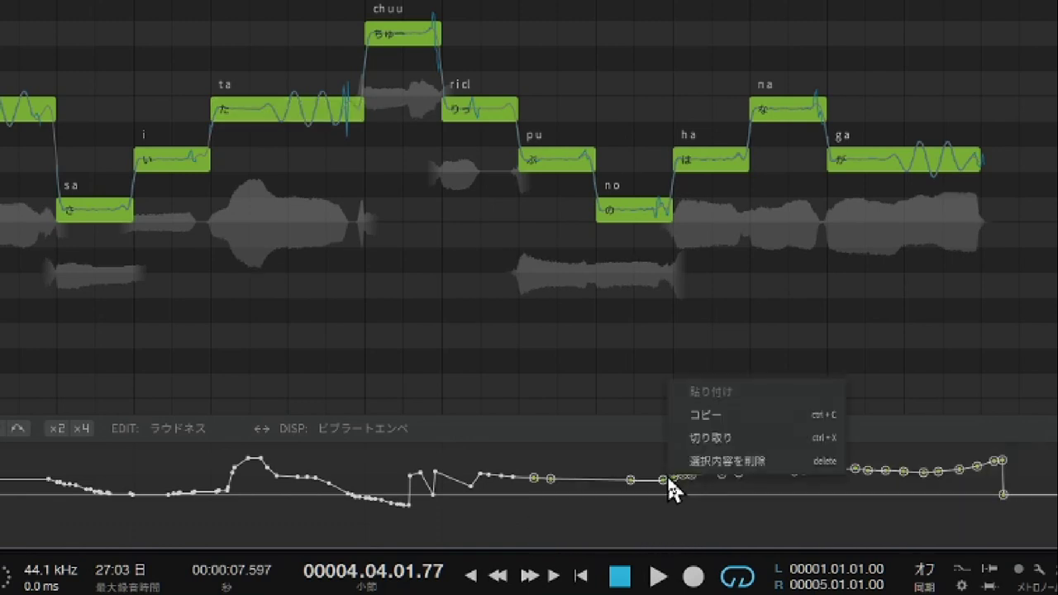
pyautogui.click(755, 468)
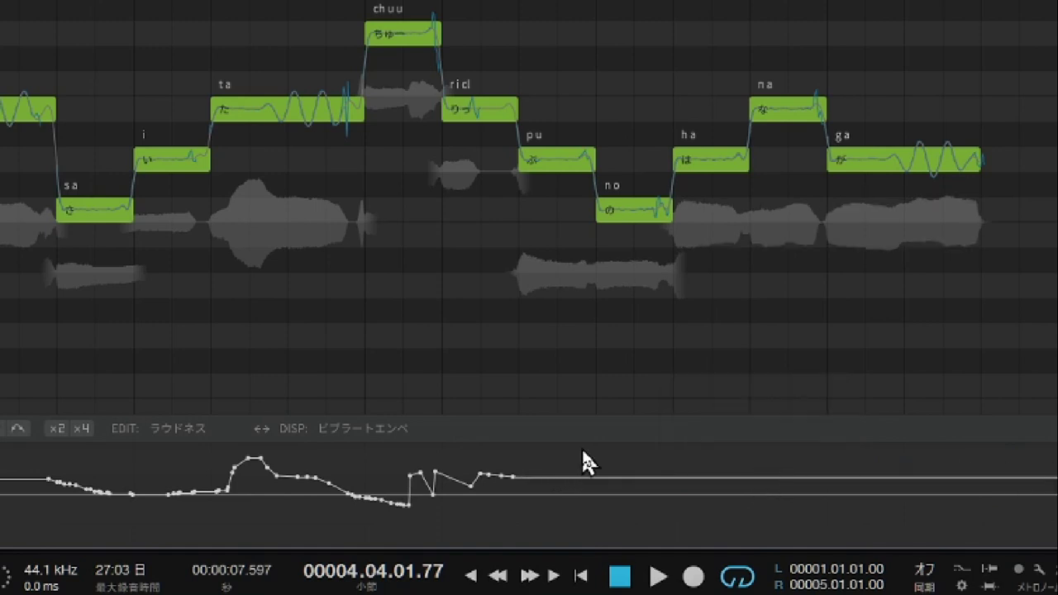
pyautogui.moveTo(582, 447); pyautogui.dragTo(0, 538)
pyautogui.rightClick(403, 511)
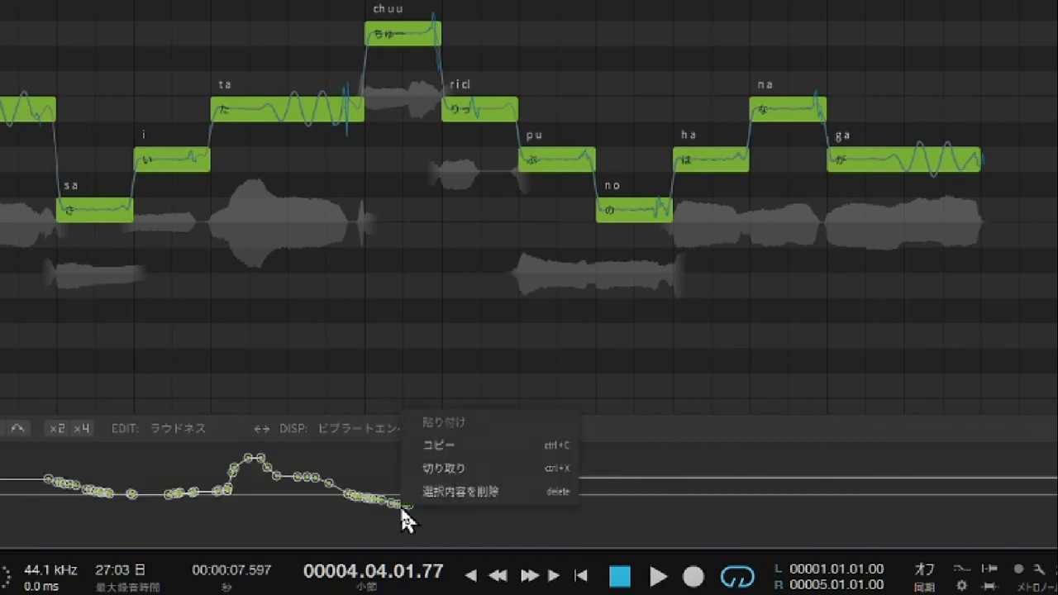
pyautogui.click(439, 493)
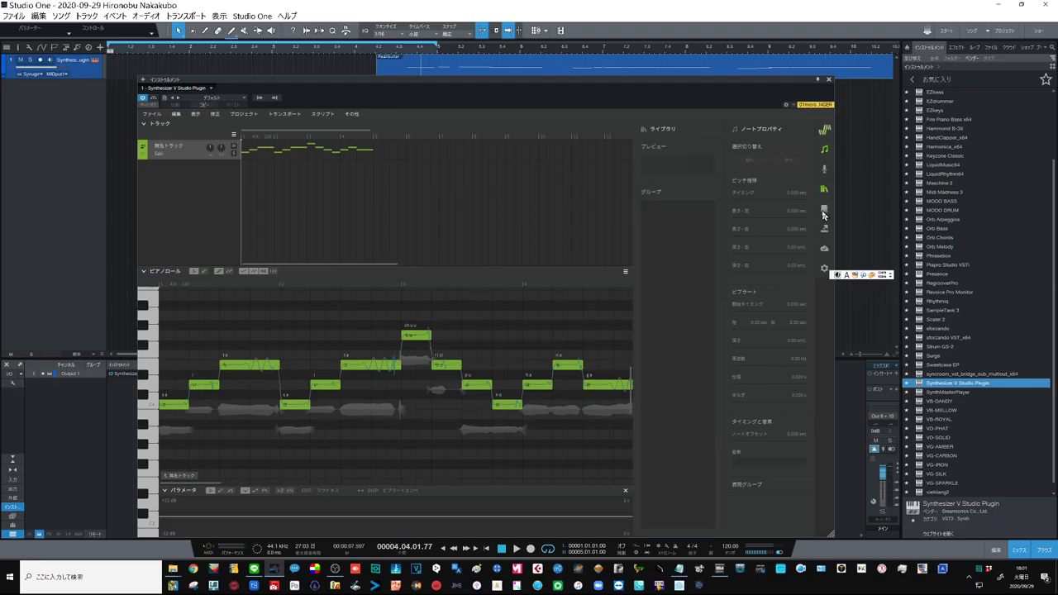
# Show the dictionary panel and the licence and update panel to examine their contents.
pyautogui.click(823, 211)
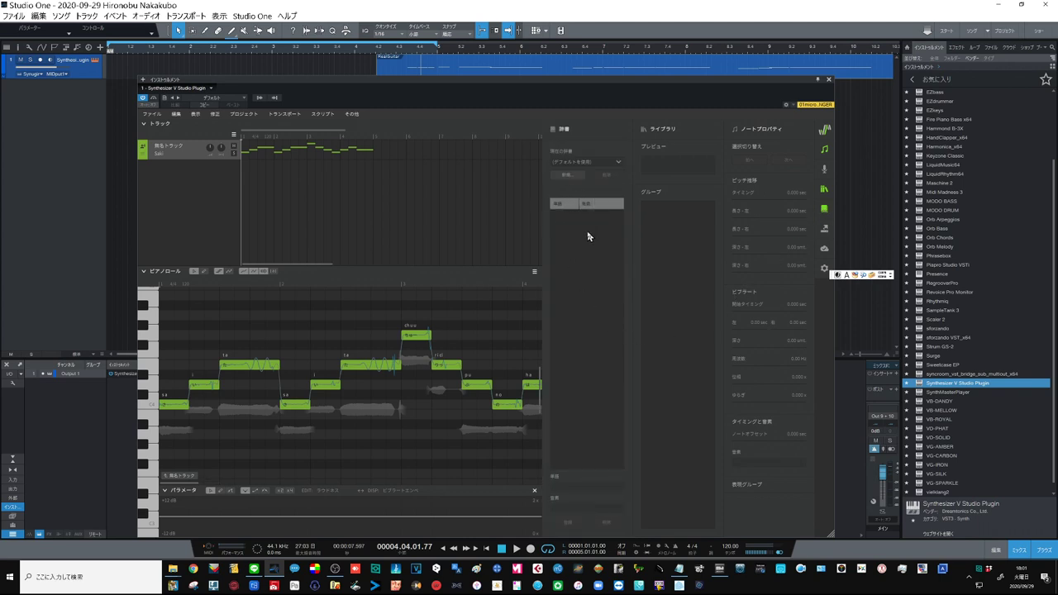
pyautogui.click(824, 249)
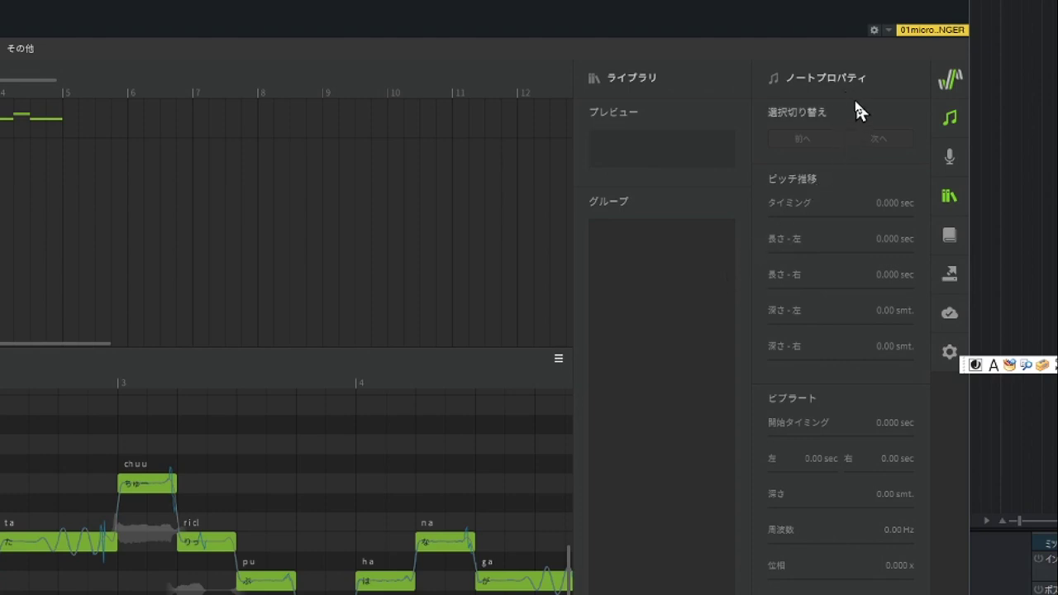
# Hide the library panel, and try floating the note properties panel before docking it back at the window's edge.
pyautogui.click(959, 199)
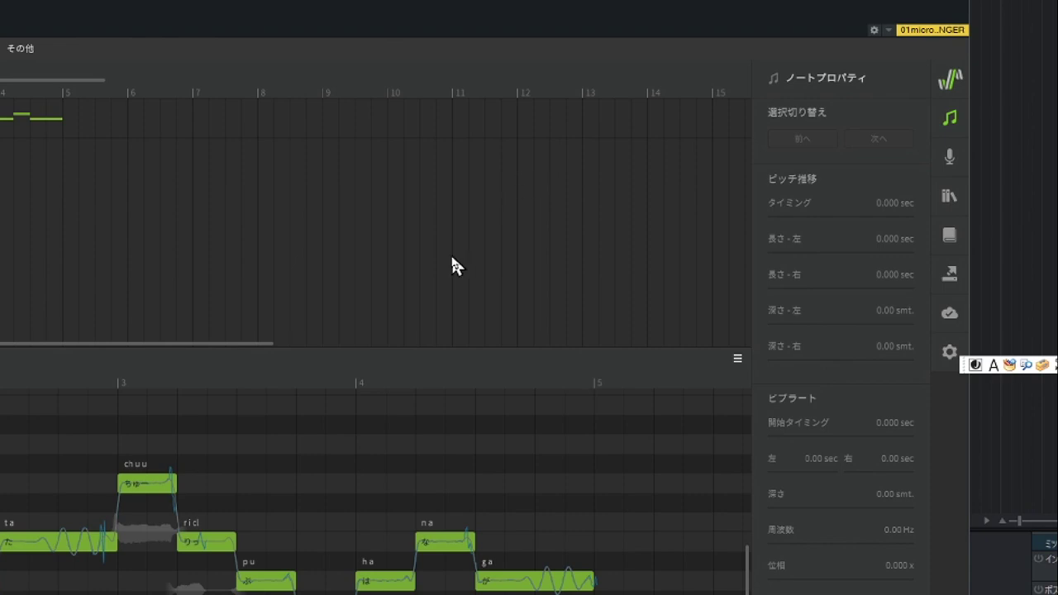
pyautogui.moveTo(453, 264); pyautogui.dragTo(454, 264)
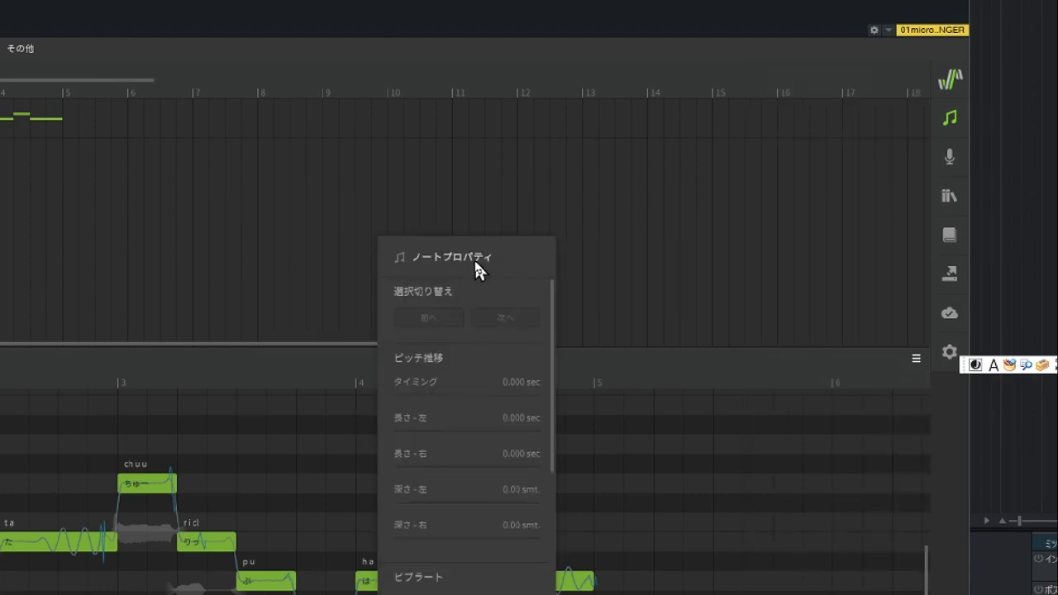
pyautogui.moveTo(471, 259); pyautogui.dragTo(794, 73)
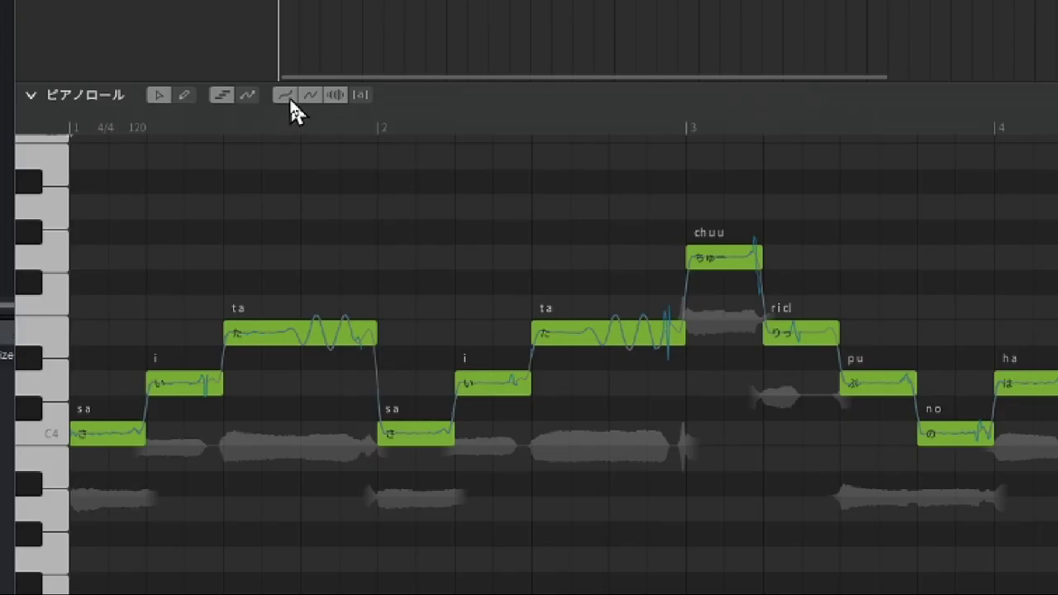
# Hide the pitch curves and waveform in the piano roll, and redisplay the waveform and a pitch curve.
pyautogui.click(246, 272)
pyautogui.click(254, 271)
pyautogui.click(335, 94)
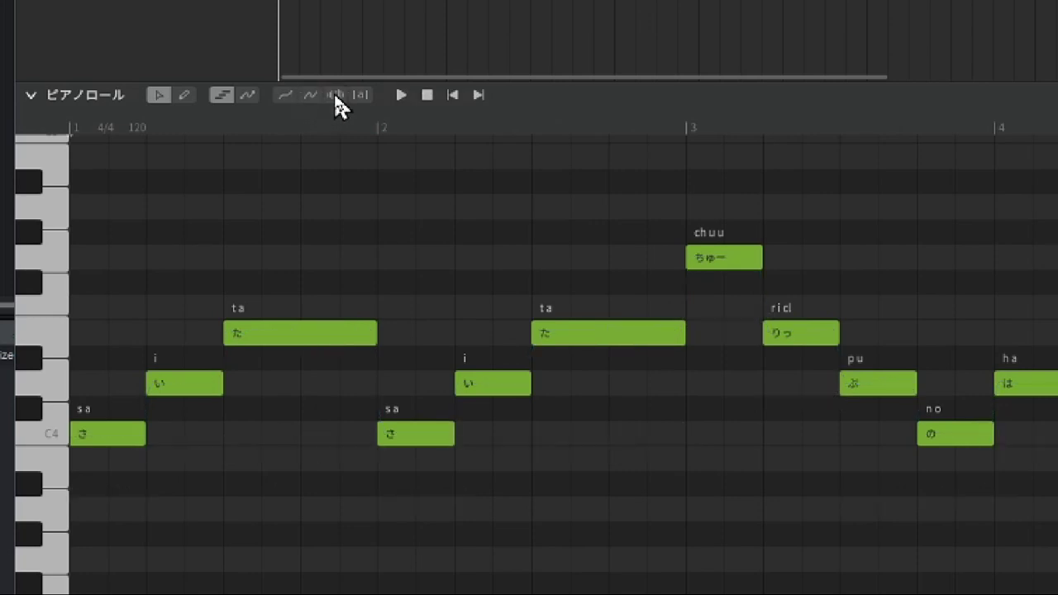
pyautogui.click(334, 94)
pyautogui.click(283, 94)
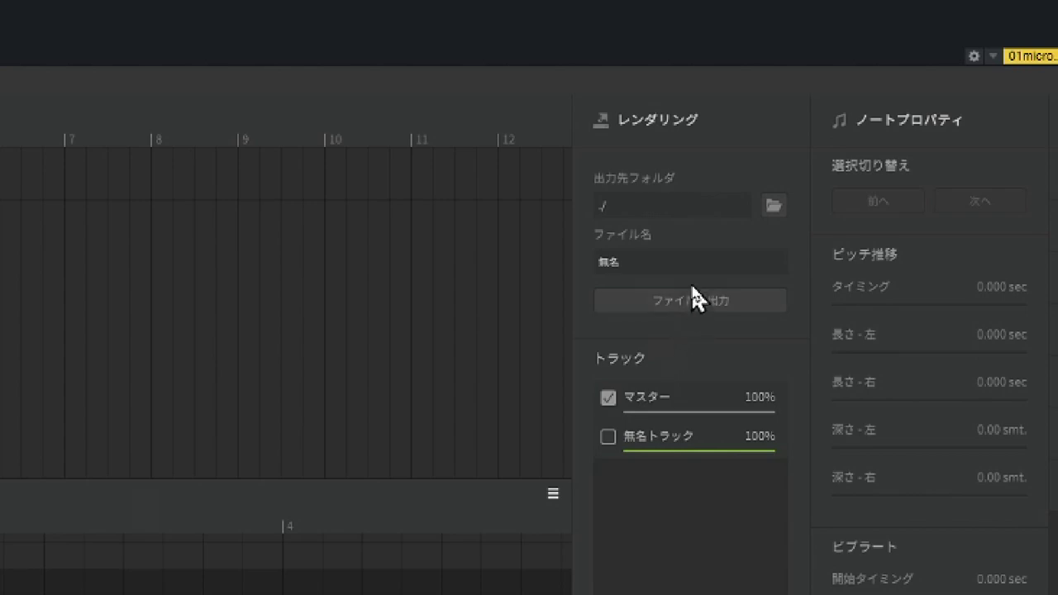
# Try the render output folder selection and toggle the master track's inclusion in the rendering off and on.
pyautogui.click(775, 206)
pyautogui.click(610, 400)
pyautogui.click(608, 399)
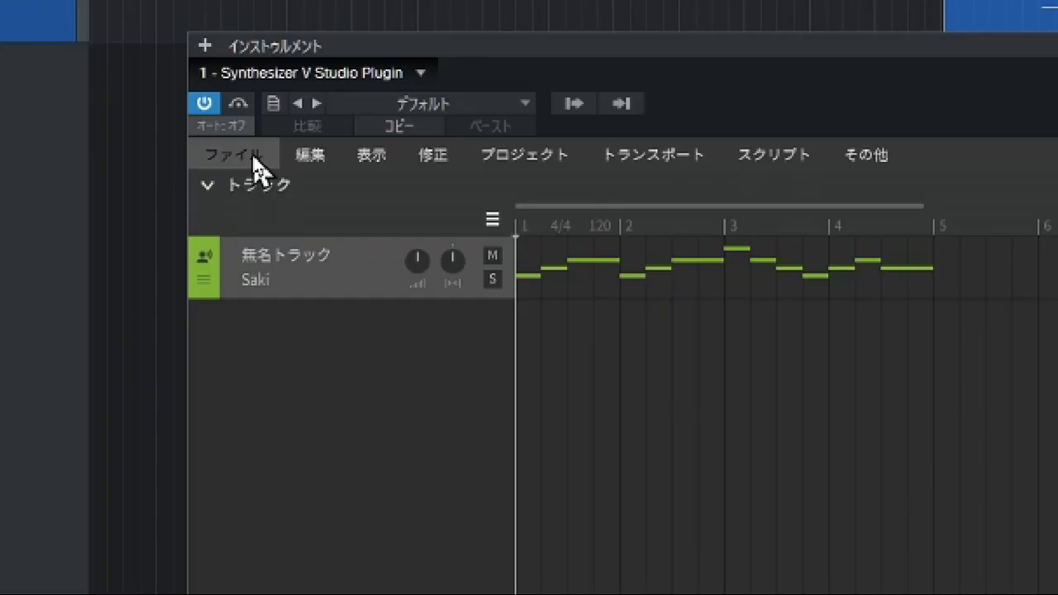
# Start saving the vocal project to a file.
pyautogui.click(152, 114)
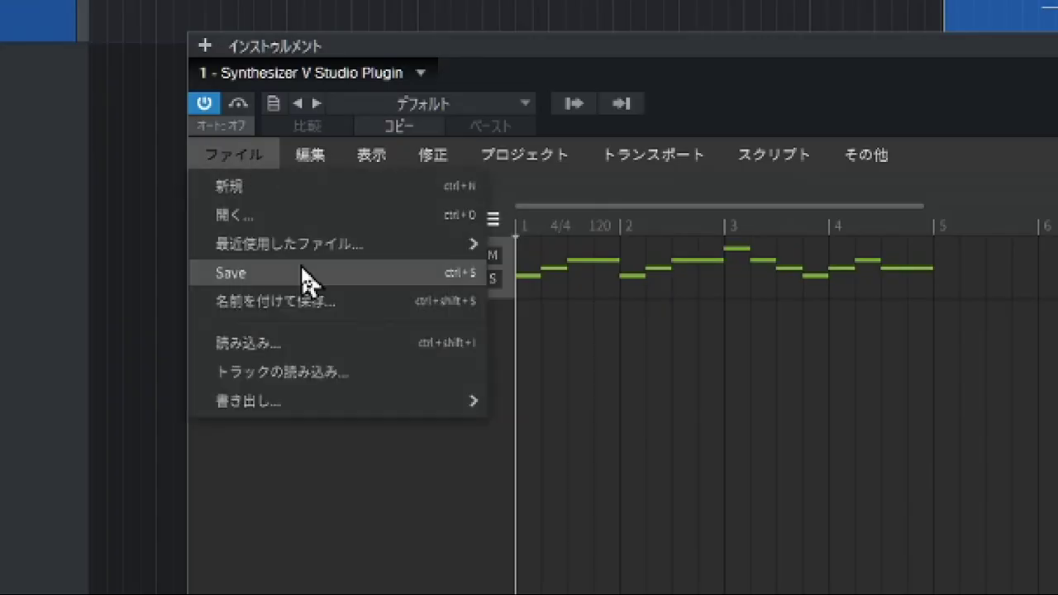
pyautogui.click(305, 277)
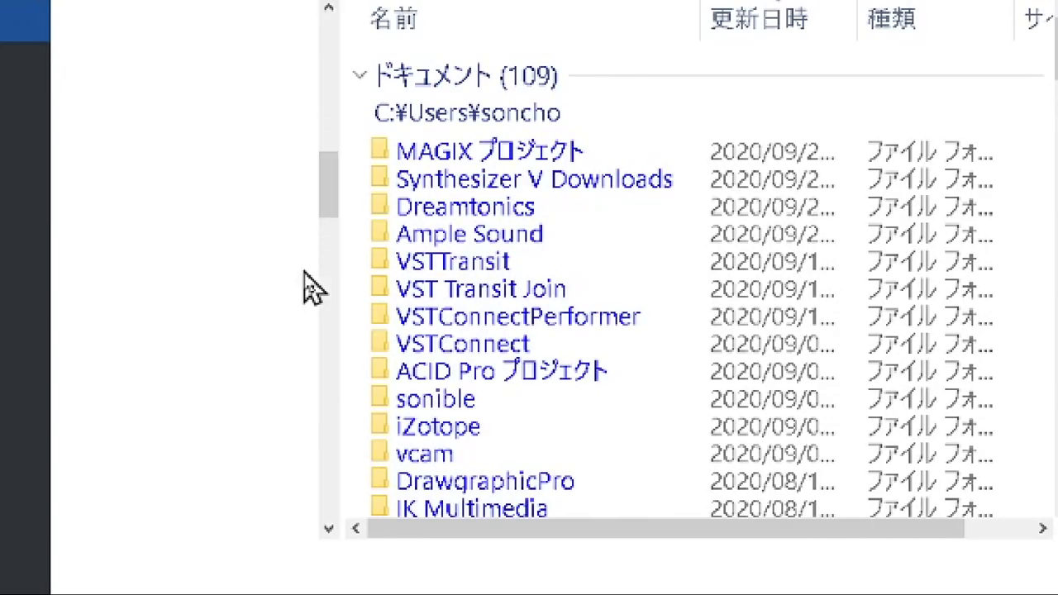